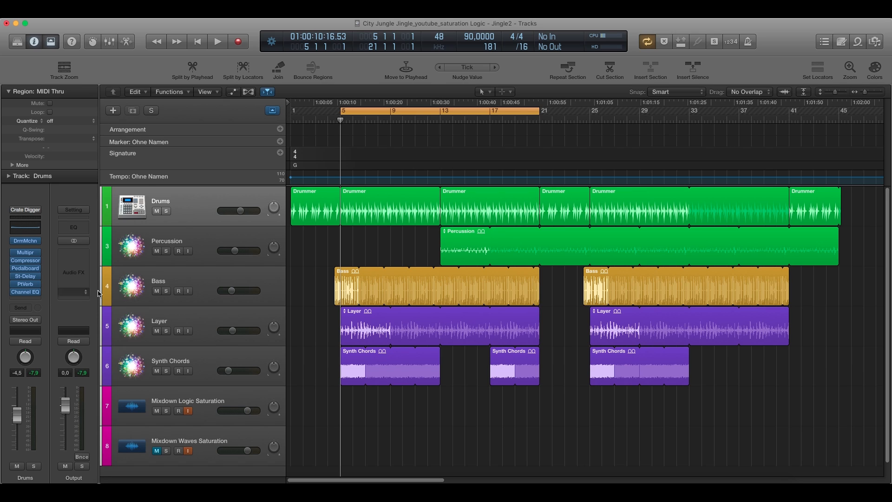
- Insert a Tape Delay plug-in in the free effect slot after Channel EQ on the Drums track
left_click(202, 216)
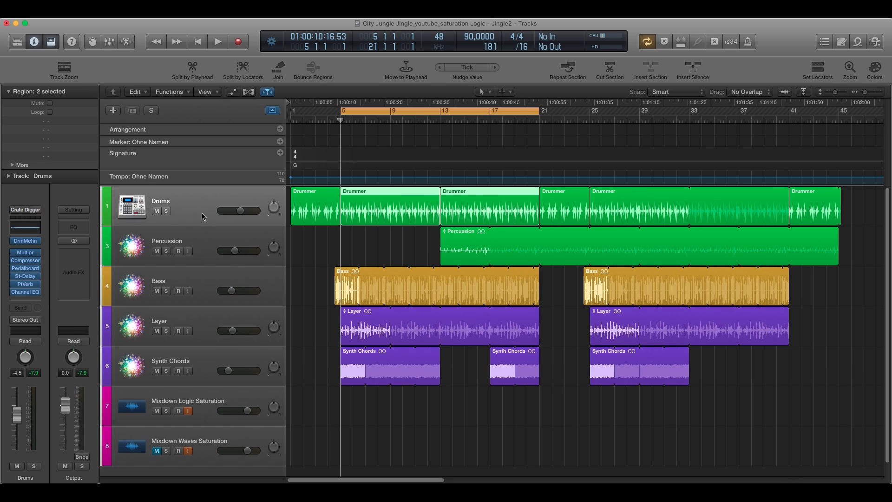
left_click(41, 300)
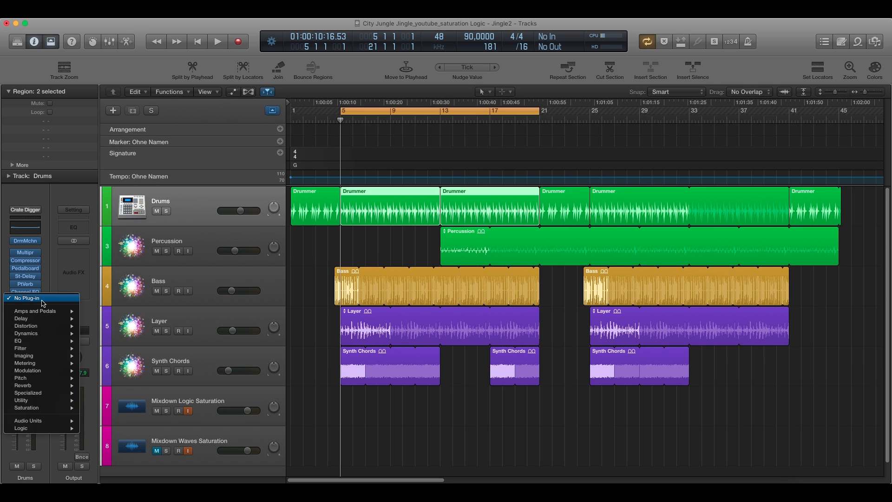
mouse_move(43, 320)
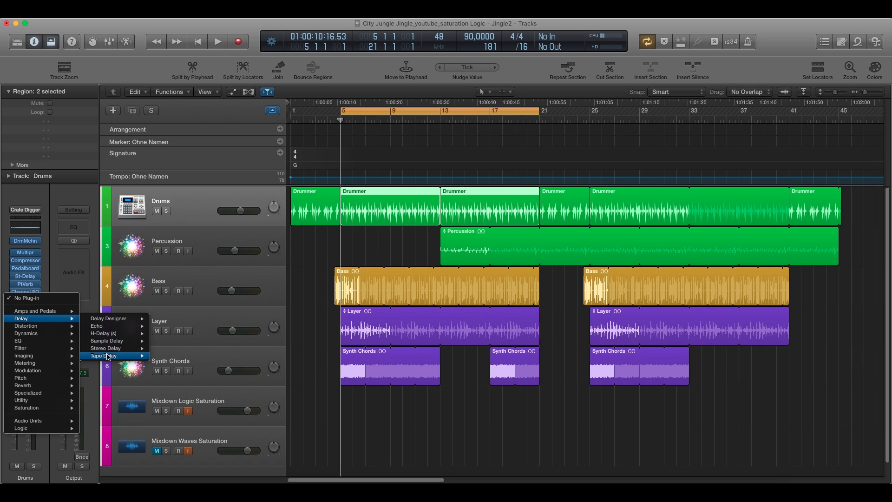
mouse_move(117, 355)
left_click(167, 356)
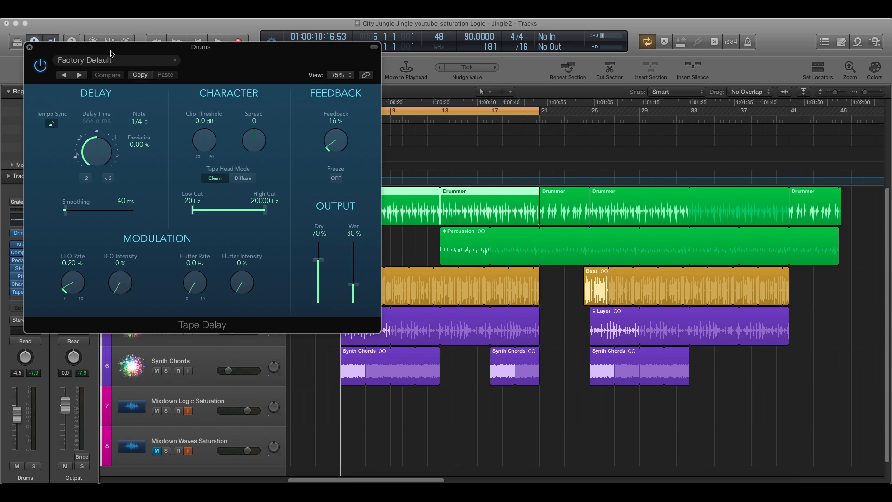
left_click_drag(102, 52, 366, 151)
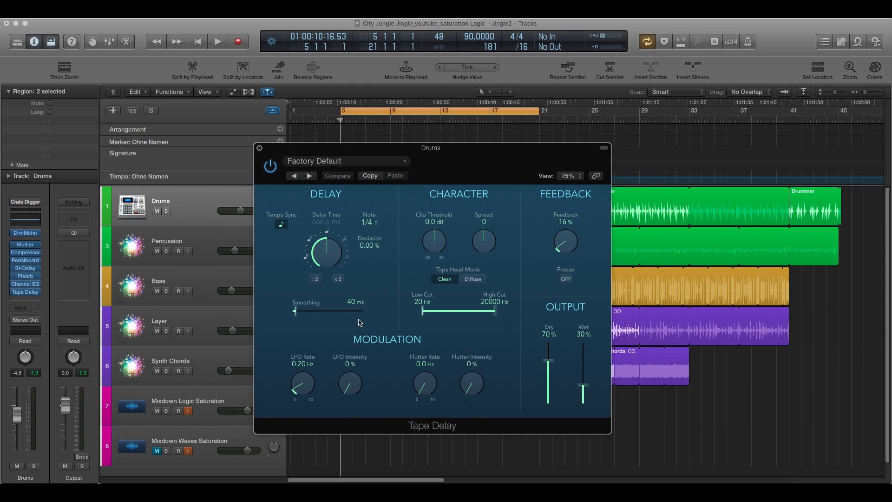
left_click_drag(439, 149, 400, 153)
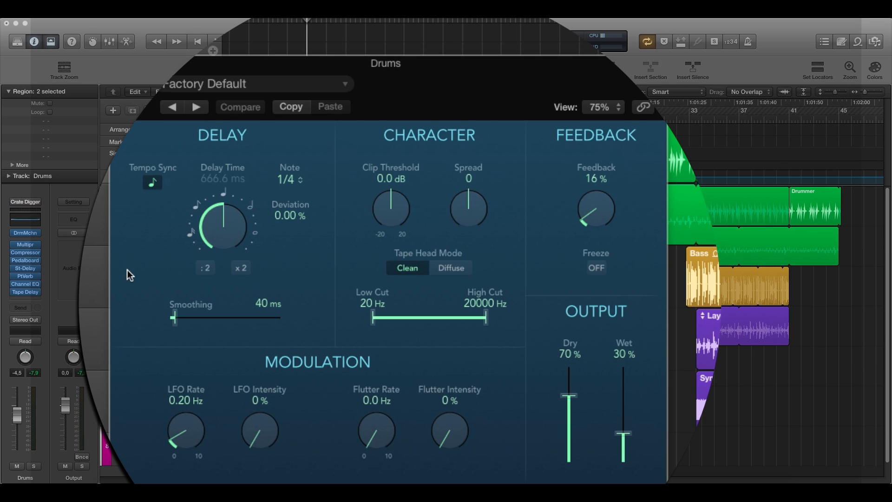
- Turn off the Tape Delay's tempo sync and set the delay time to 0.0 ms and feedback to 0 %
left_click(155, 183)
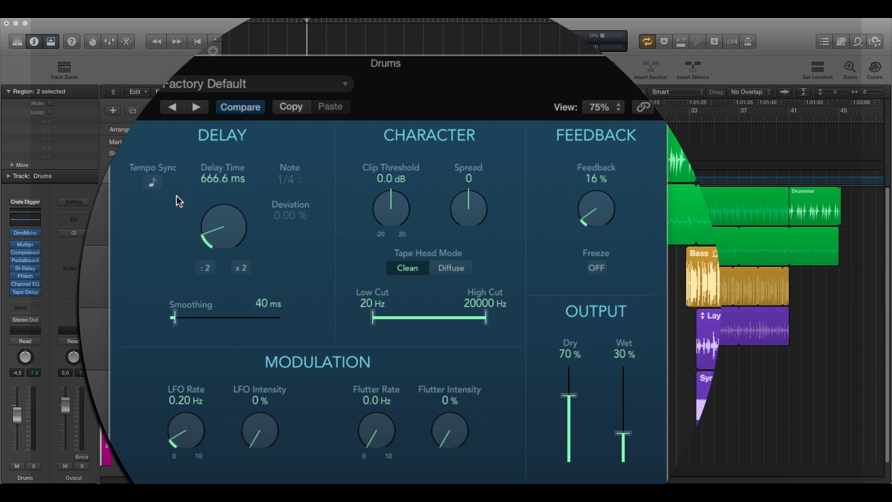
left_click_drag(223, 223, 241, 271)
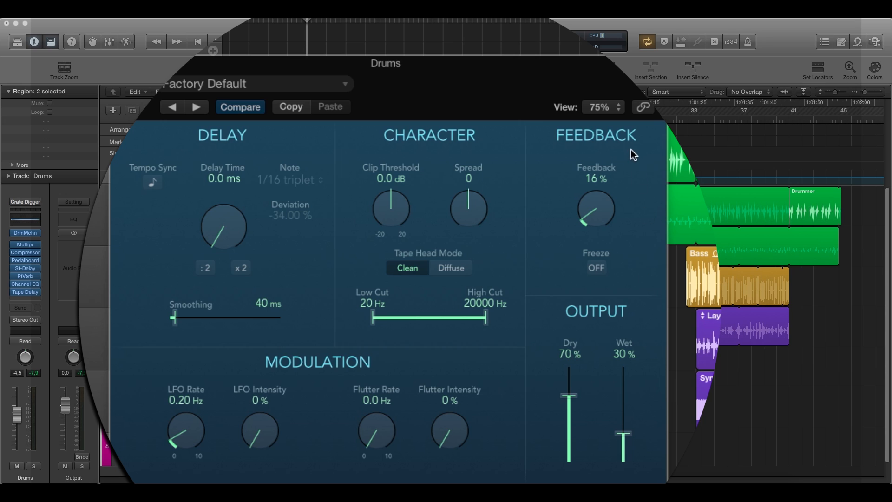
left_click_drag(595, 205, 609, 264)
- Set the Tape Delay output to 0 % dry and 100 % wet
left_click_drag(570, 394, 569, 463)
left_click_drag(625, 433, 639, 363)
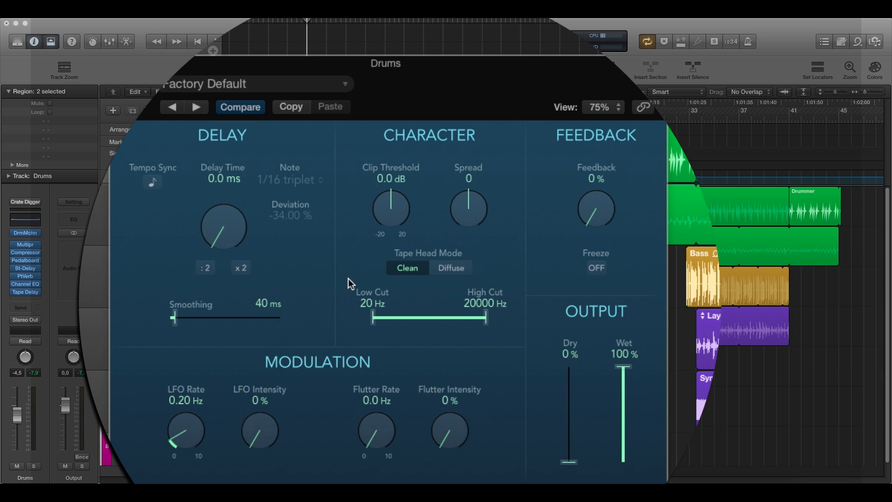
left_click_drag(415, 63, 387, 101)
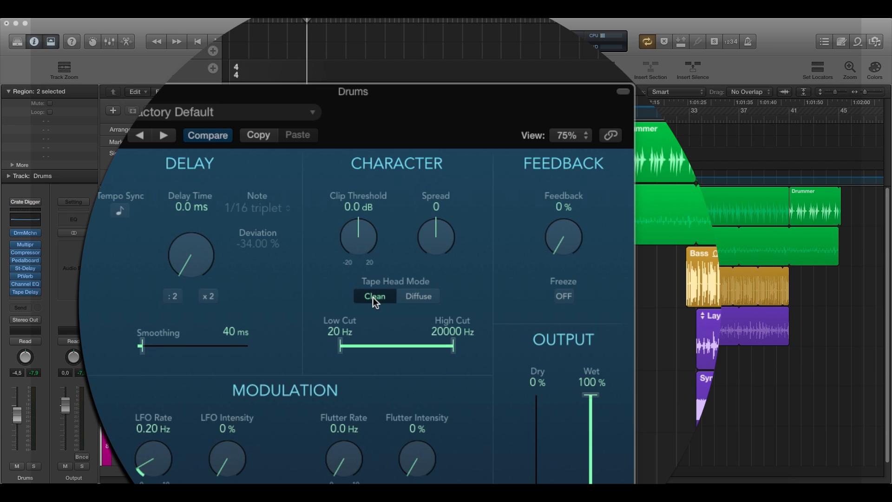
- Try the Diffuse tape head mode with the clip threshold at -20.0 dB while the song plays
left_click(424, 296)
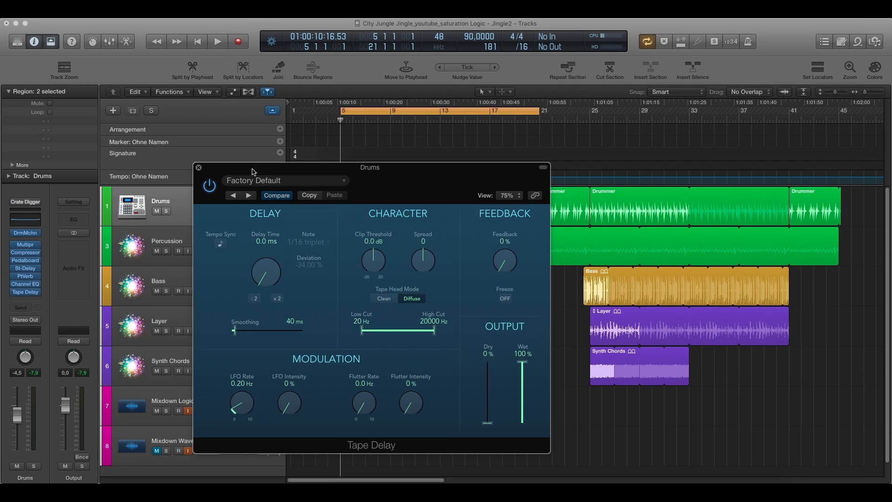
left_click_drag(251, 171, 415, 196)
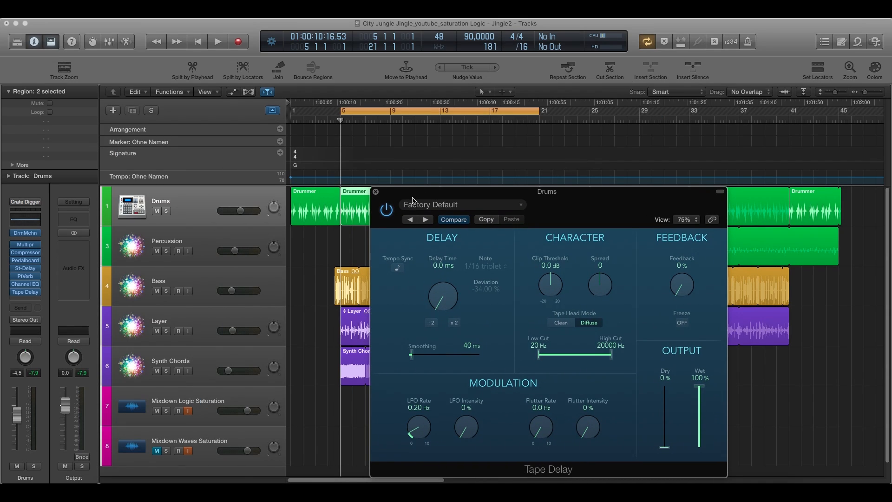
key("space")
left_click_drag(439, 195, 314, 160)
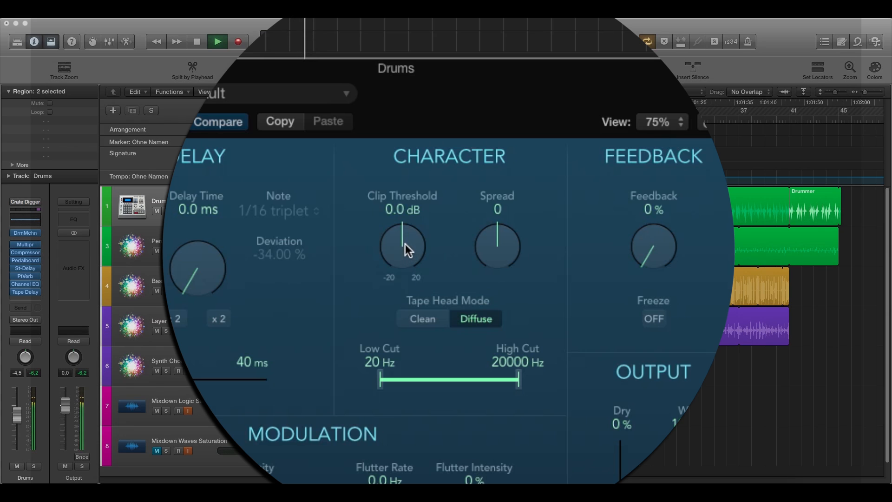
left_click_drag(404, 239, 430, 420)
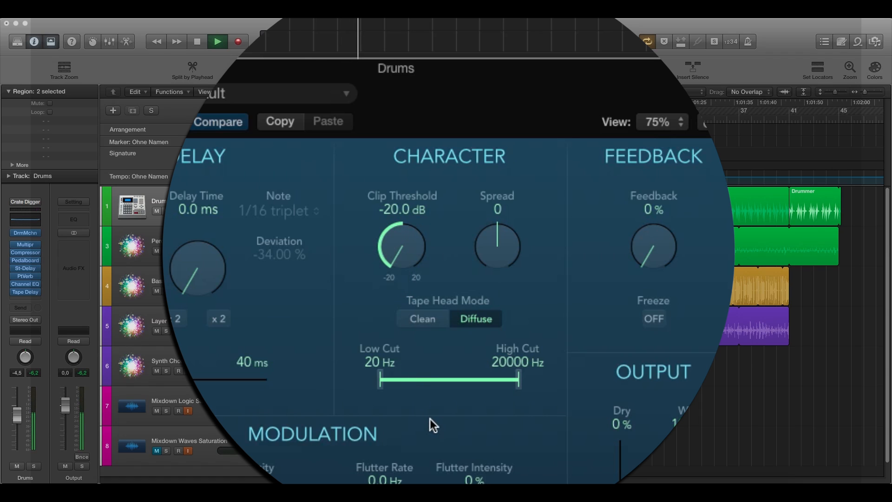
- Switch the tape head mode to Clean and set the clip threshold to -6.2 dB by ear, ending with playback stopped
left_click(420, 321)
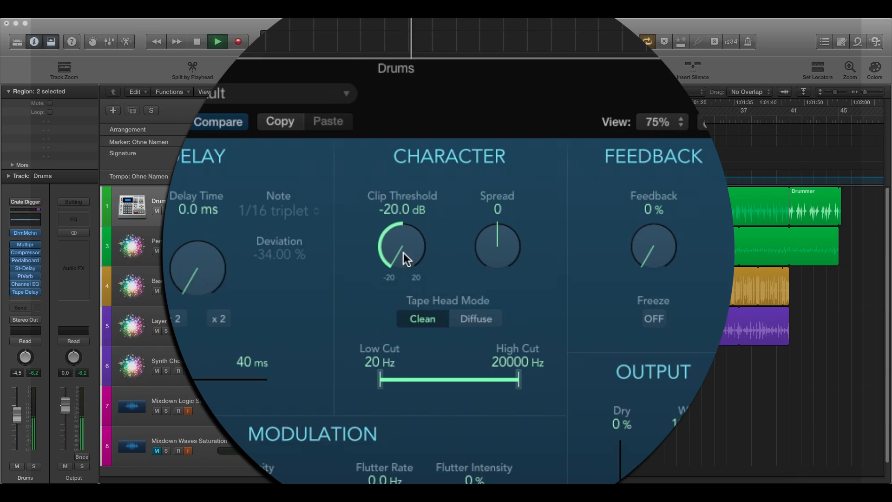
left_click_drag(403, 253, 411, 144)
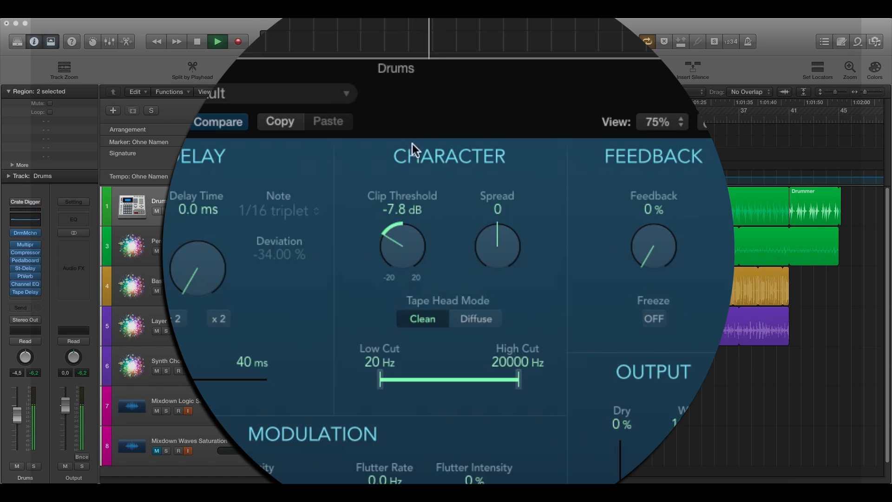
mouse_move(395, 248)
left_mouse_down()
mouse_move(400, 224)
mouse_move(399, 234)
left_mouse_up()
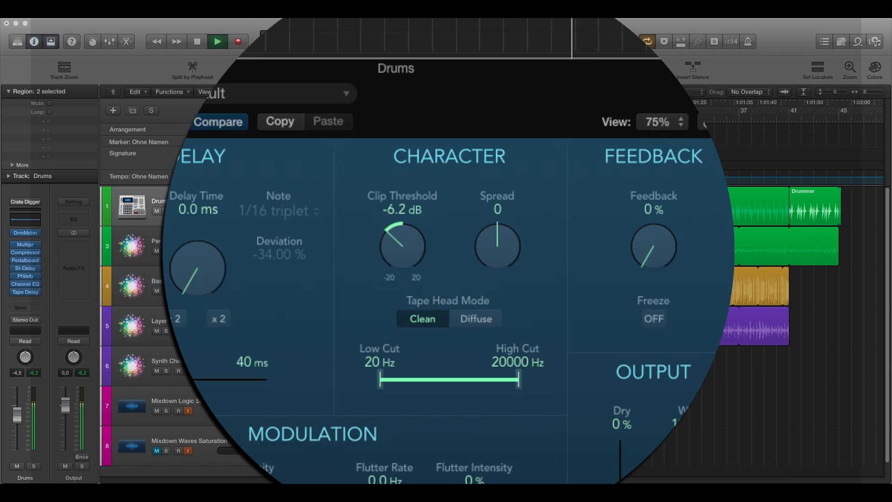
key("space")
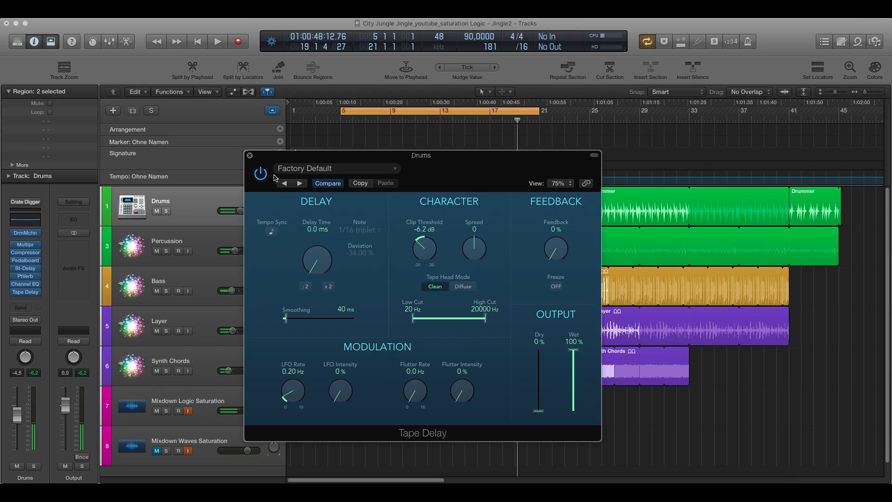
- Lower the Tape Delay's clip threshold to -14.4 dB, keeping the dry level at 0 %
left_click_drag(367, 157, 288, 148)
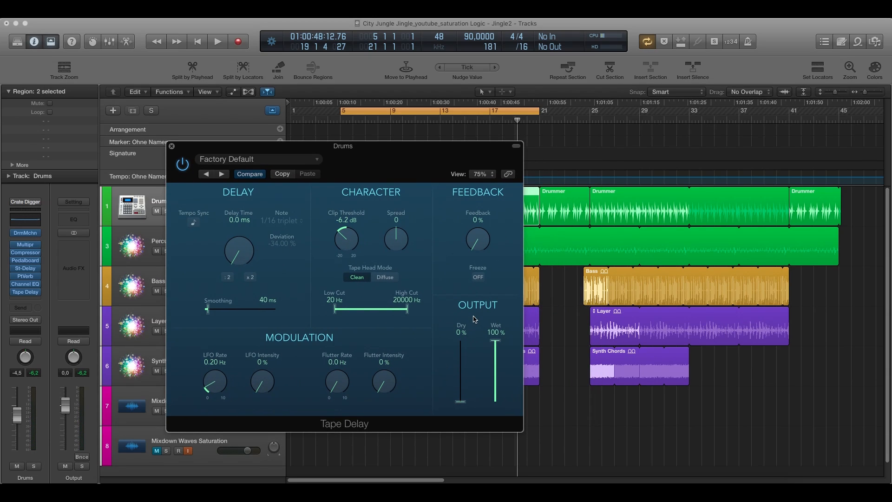
left_click_drag(461, 402, 467, 437)
left_click_drag(321, 151, 431, 188)
left_click_drag(459, 274, 463, 305)
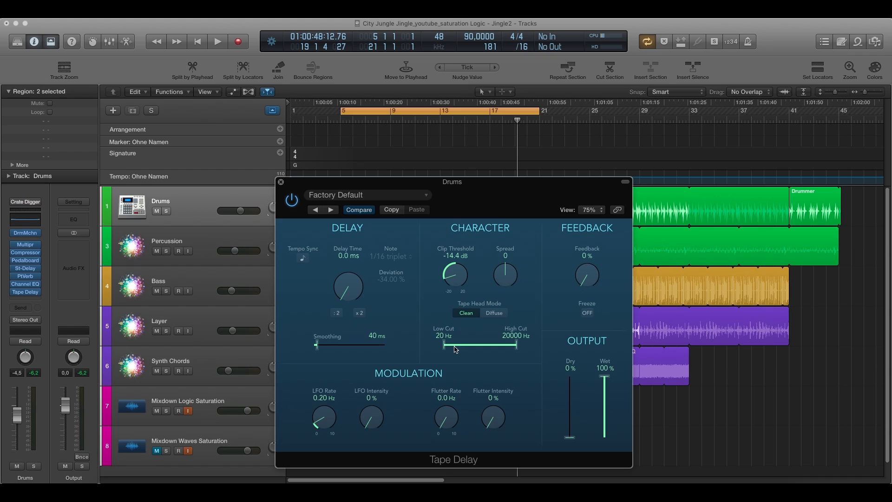
- Limit the Tape Delay's frequency range with a low cut of 410 Hz and a high cut of 6600 Hz
left_click_drag(444, 347, 472, 348)
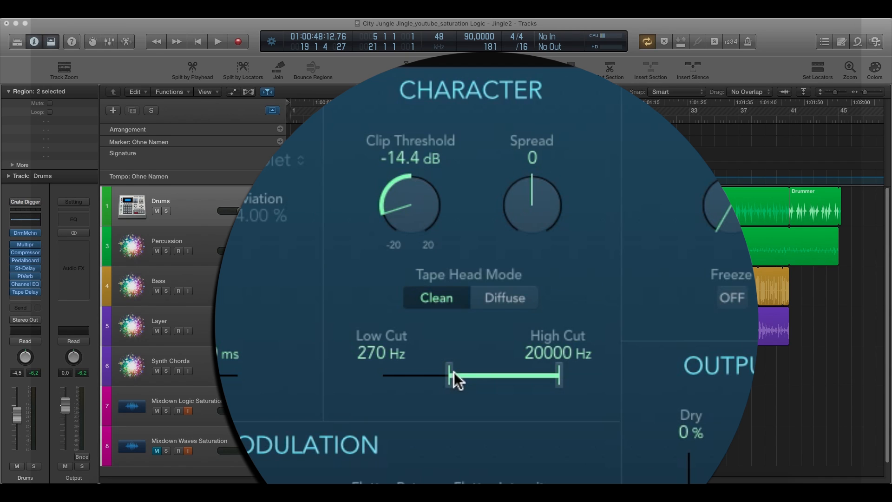
left_click_drag(453, 379, 438, 378)
left_click_drag(439, 378, 463, 378)
left_click_drag(464, 379, 462, 378)
left_click_drag(542, 380, 522, 380)
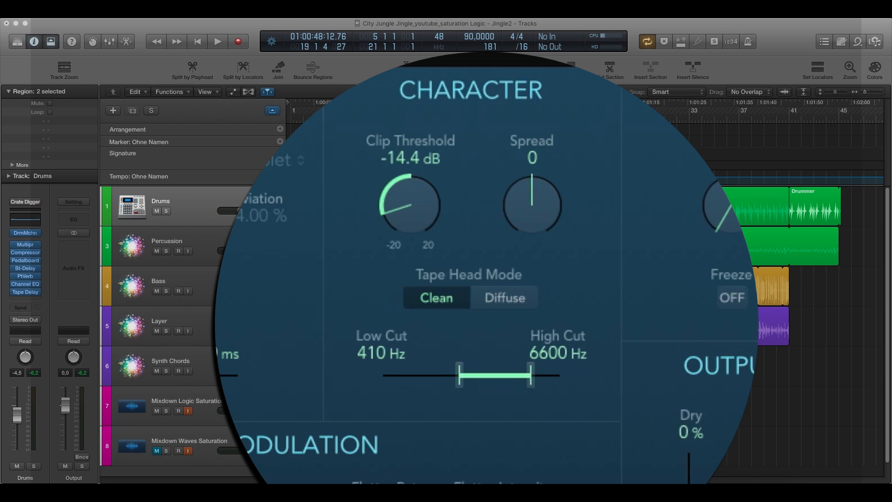
- Set the clip threshold to -20.0 dB while listening to the filtered drums, and stop playback
key("space")
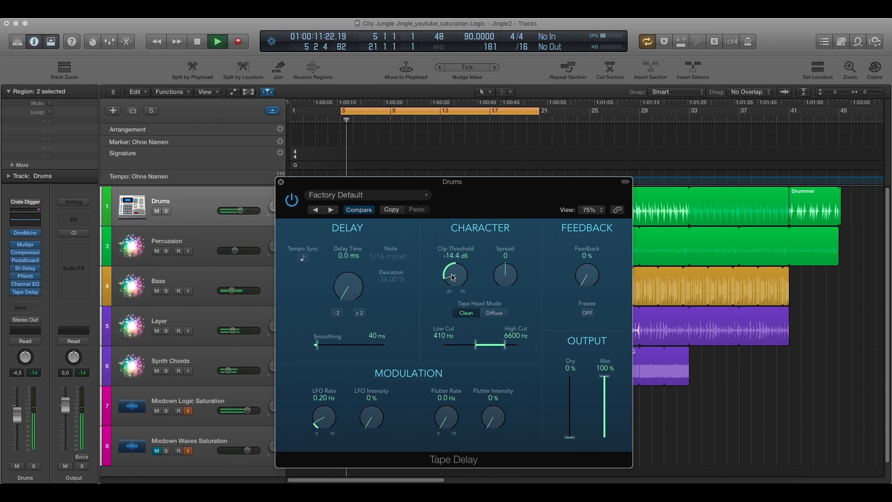
left_click_drag(456, 279, 462, 312)
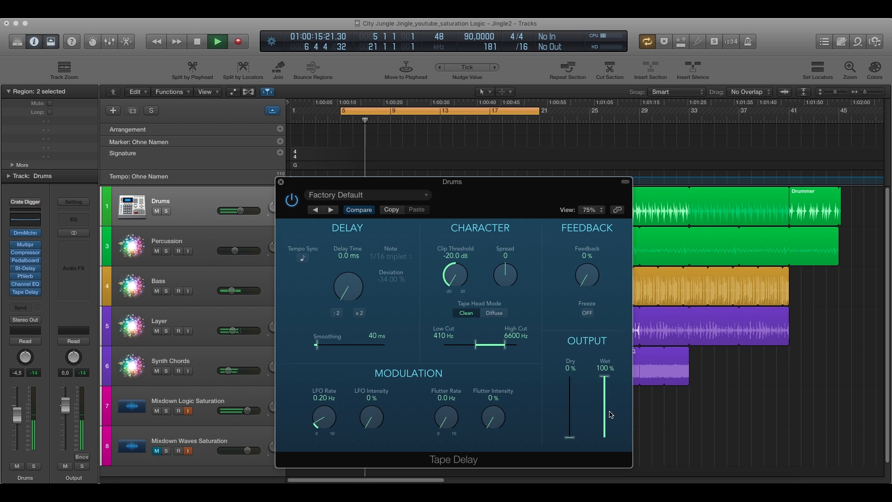
key("space")
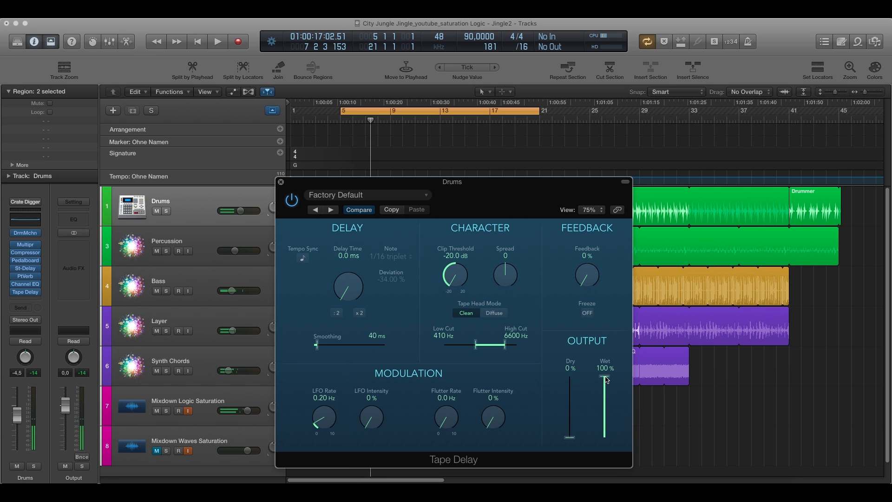
- Set the output to 100 % dry and 0 % wet, and raise wet to 48 % during playback
left_click_drag(606, 379, 579, 371)
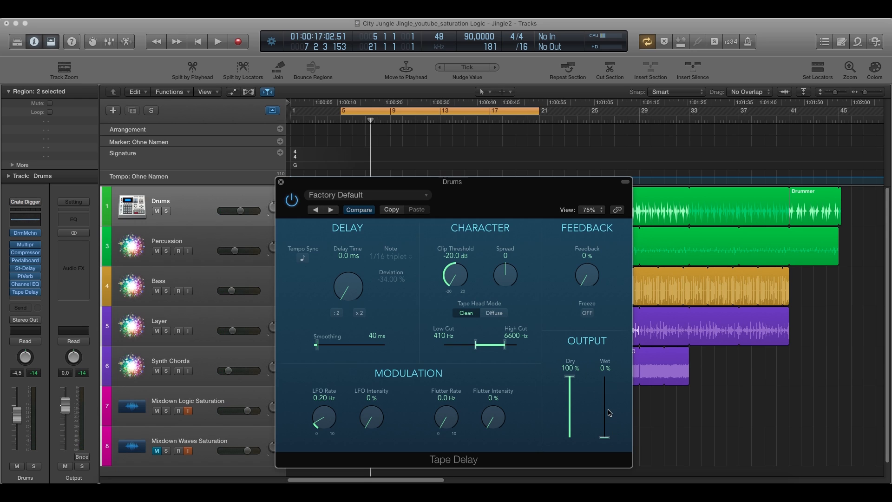
key("space")
left_click_drag(605, 438, 613, 411)
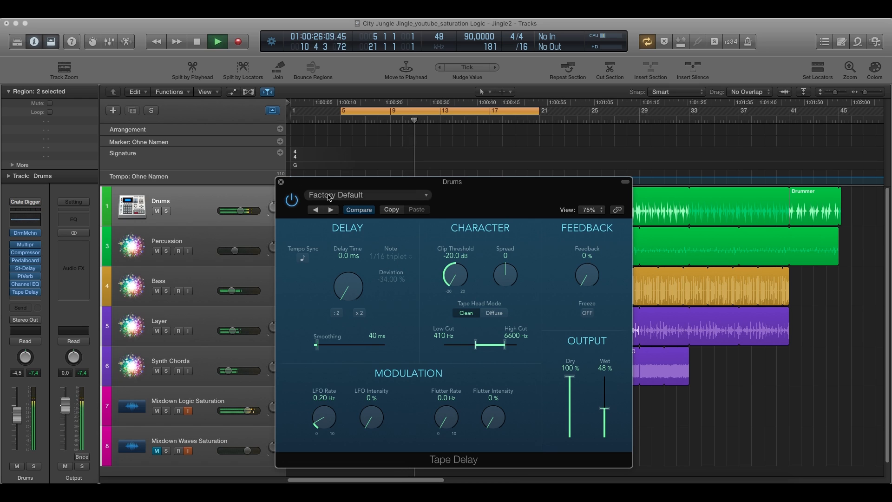
- Compare the drums with Tape Delay bypassed and active, and reduce the wet level to 37 %
left_click(292, 201)
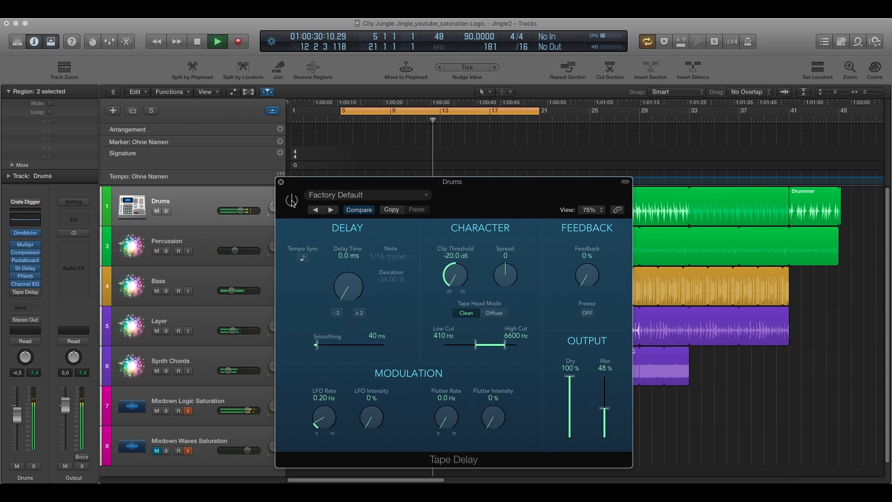
left_click(292, 201)
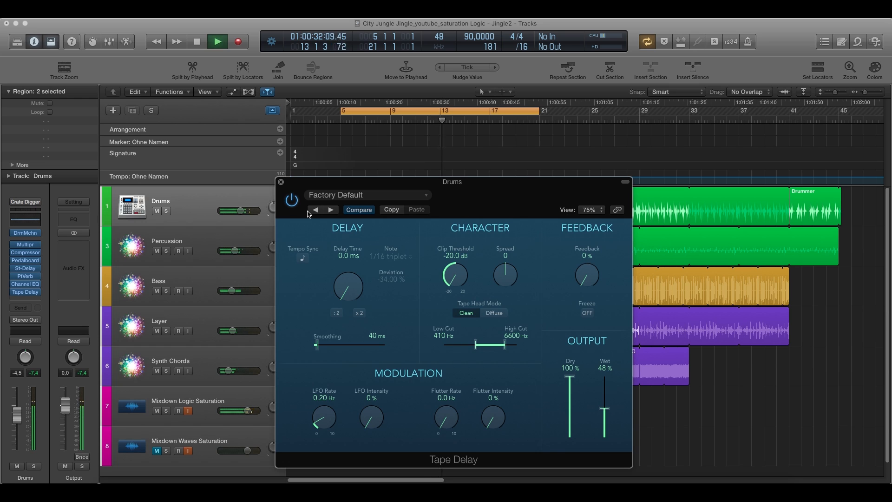
left_click_drag(605, 409, 607, 417)
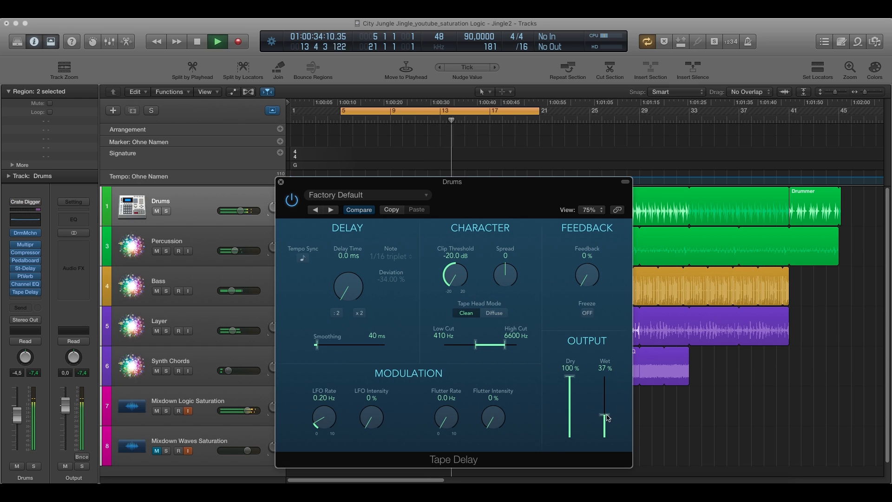
- Compare the drums again with Tape Delay bypassed and active, stop playback and close the plug-in window
left_click(294, 203)
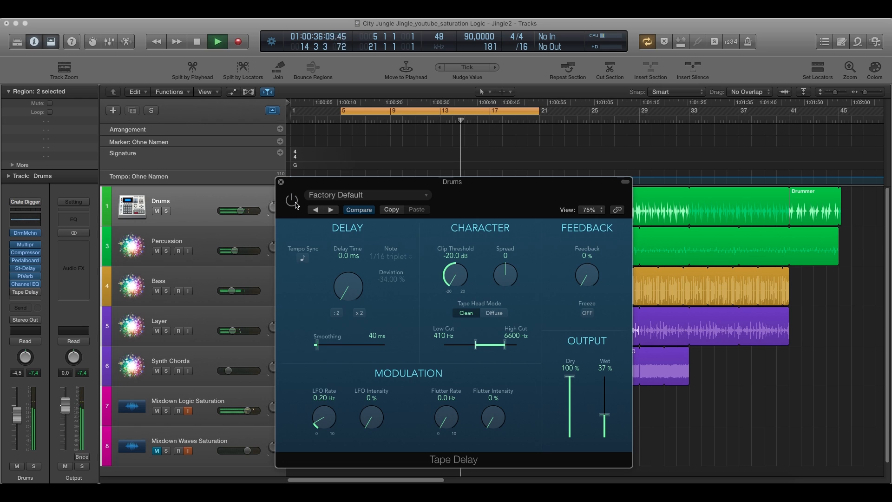
left_click(293, 203)
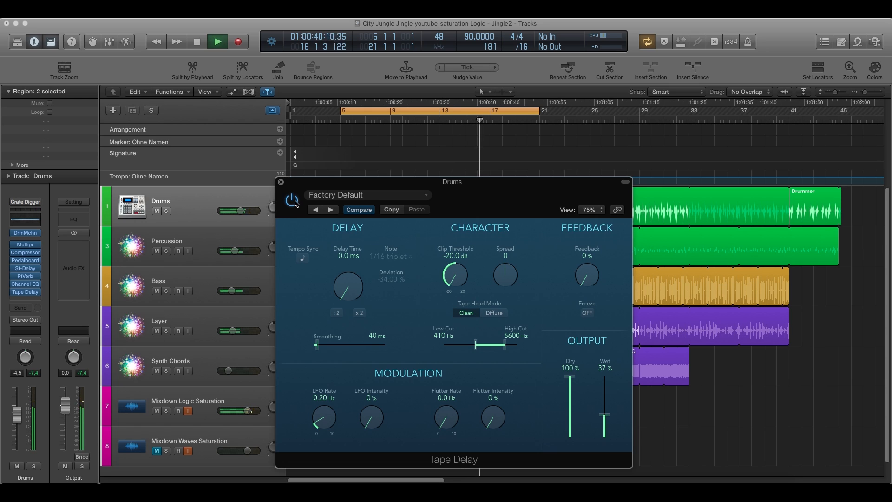
key("space")
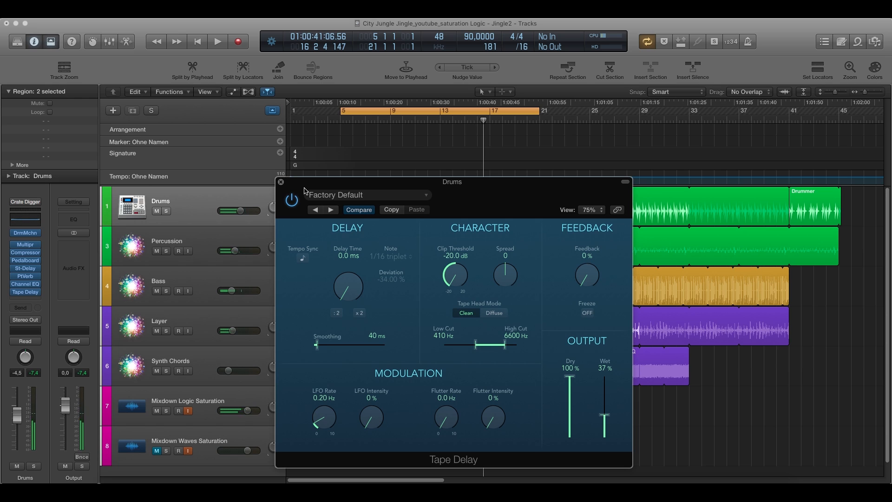
left_click_drag(301, 186, 417, 164)
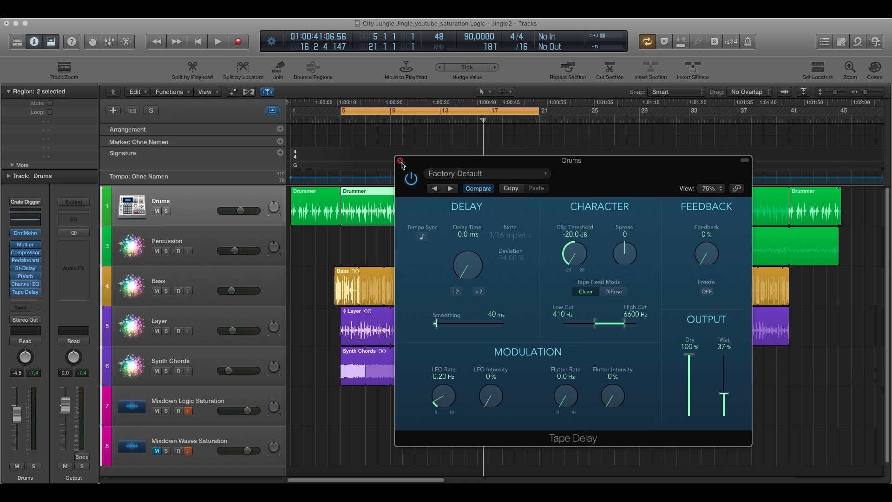
left_click(401, 161)
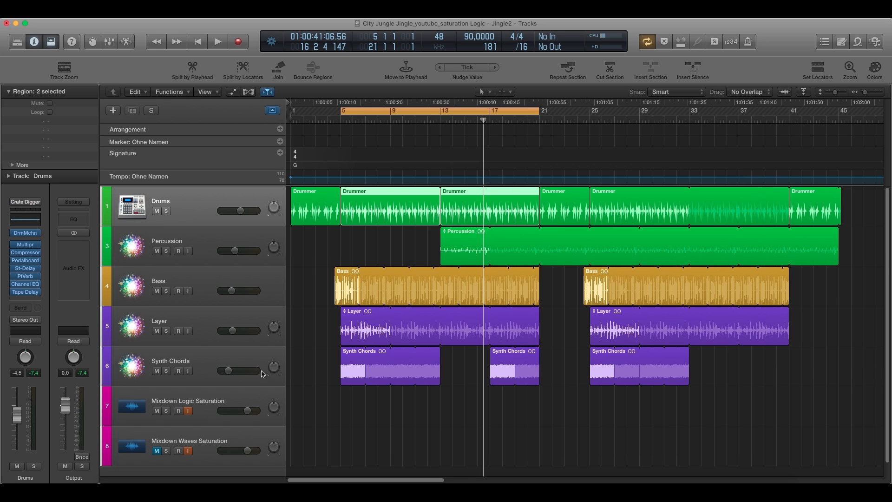
- Return the playhead to bar 5, open the Mixdown Logic Saturation track's Tape Delay and place its window over the arrangement
left_click(228, 401)
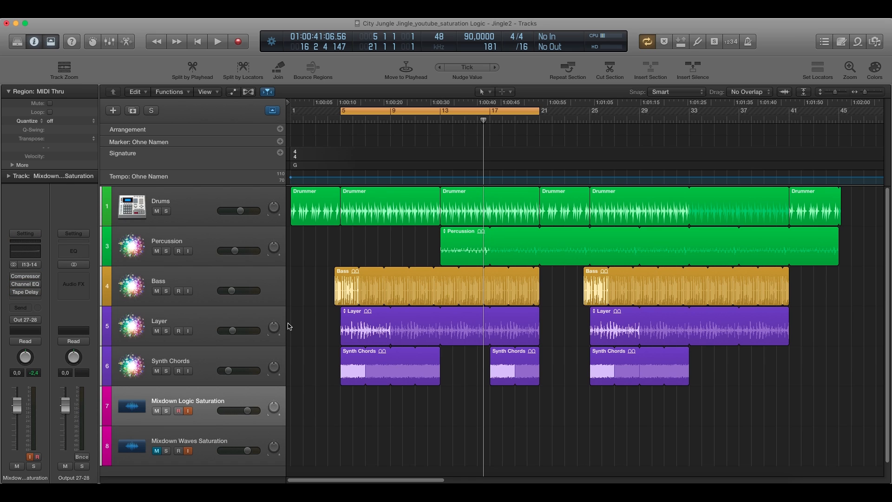
left_click(200, 44)
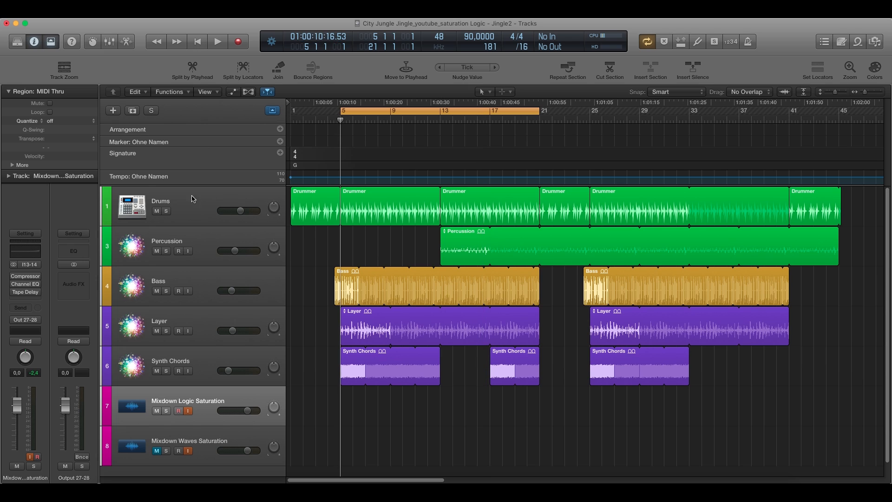
left_click(189, 220)
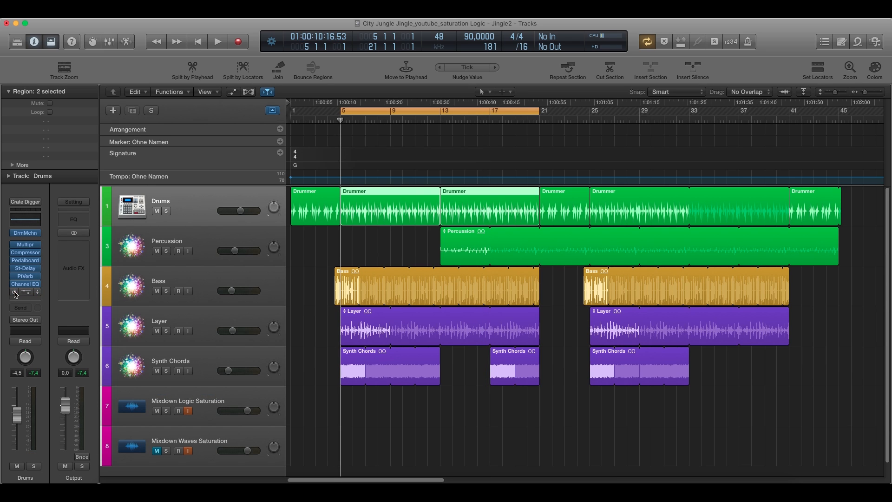
left_click(209, 399)
key("v")
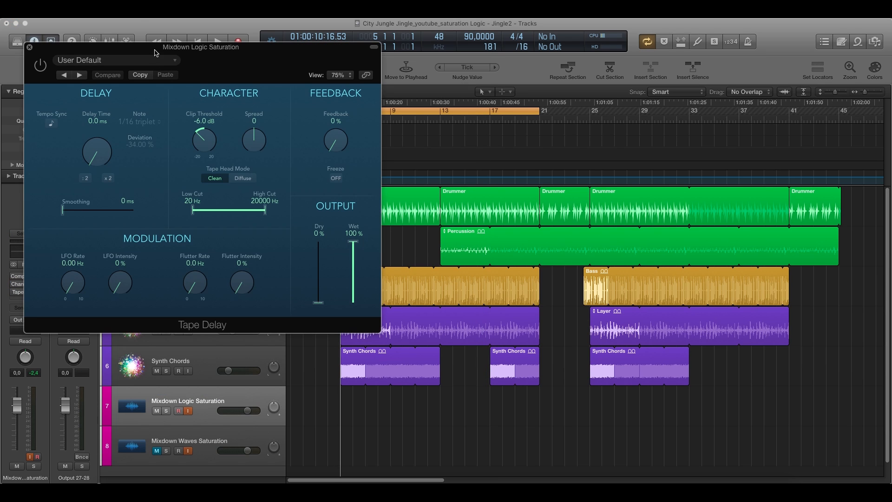
left_click_drag(156, 52, 573, 147)
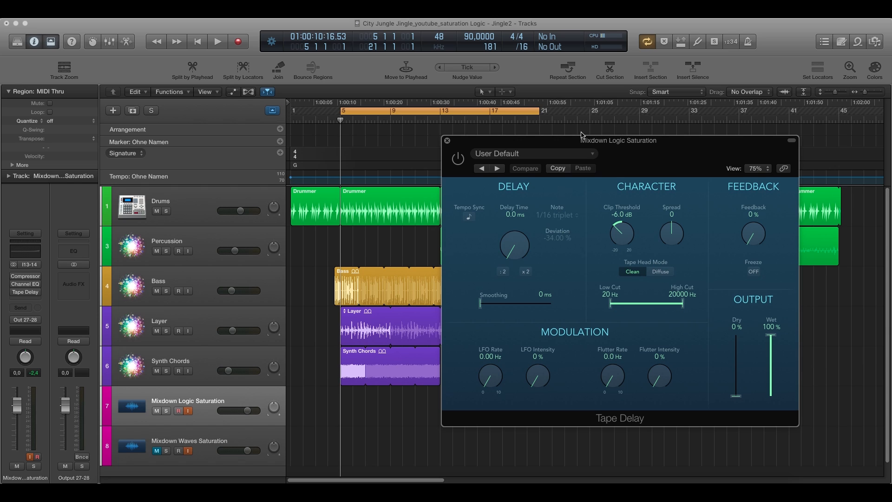
left_click_drag(580, 145, 589, 142)
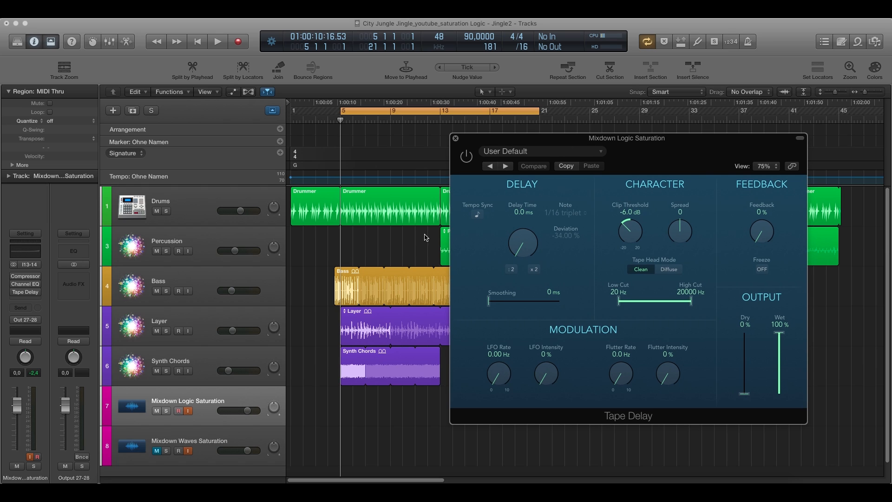
left_click_drag(488, 141, 471, 158)
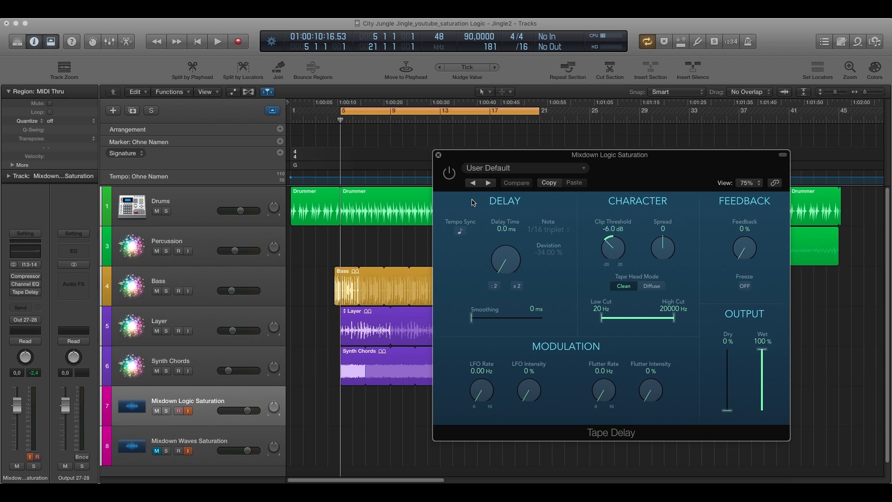
- Play the full mix and compare it with Tape Delay bypassed and active, leaving the plug-in on
key("space")
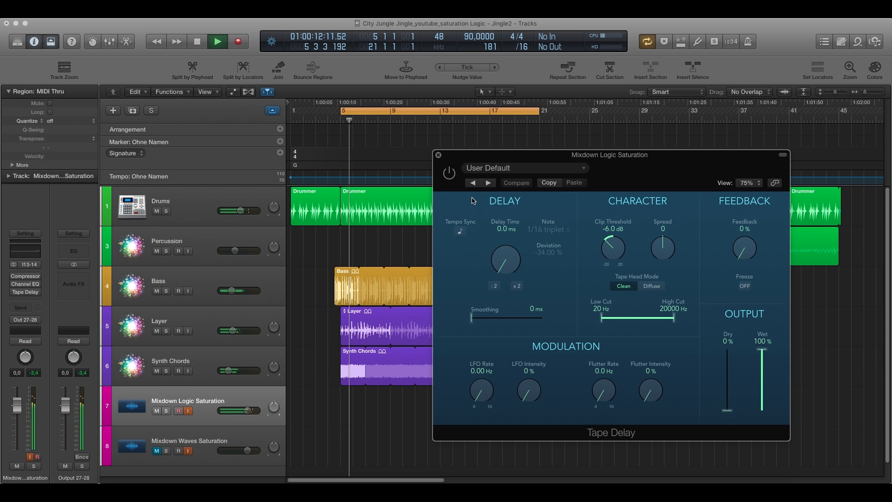
left_click(449, 174)
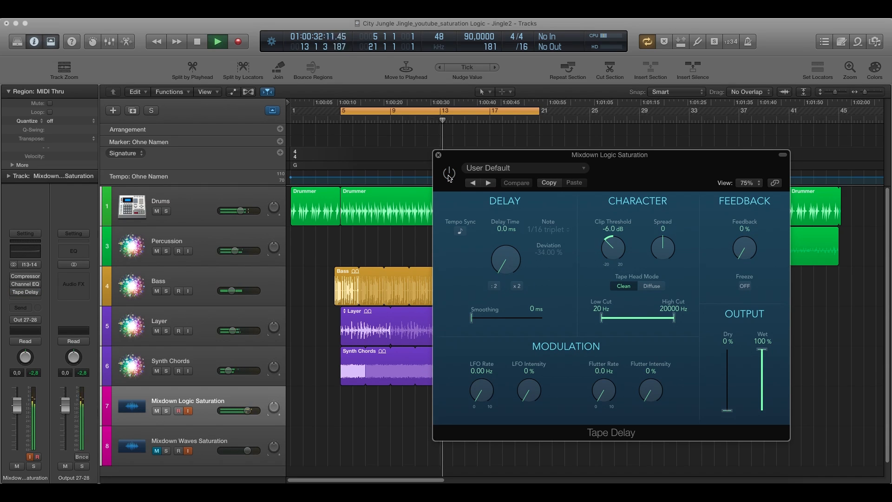
left_click(449, 179)
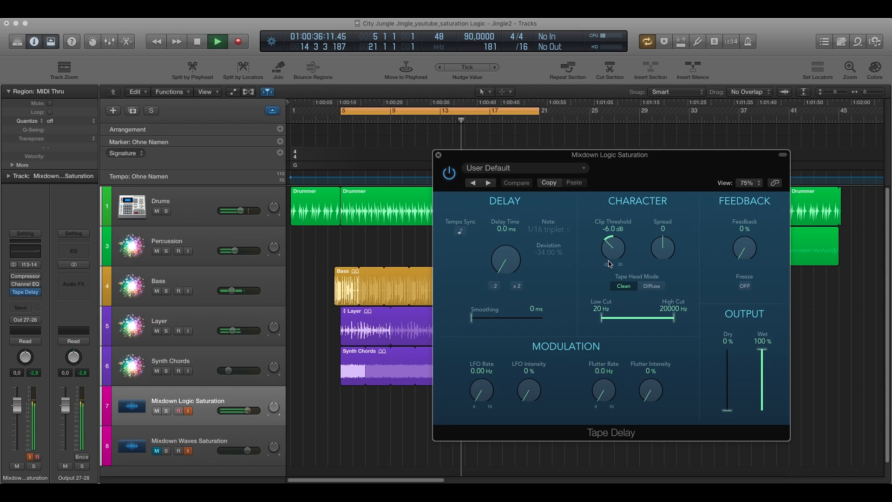
- Lower the mixdown Tape Delay's clip threshold to -7.6 dB and compare the mix with the plug-in bypassed and active
mouse_move(611, 264)
left_mouse_down()
mouse_move(614, 302)
mouse_move(611, 257)
left_mouse_up()
left_click(450, 173)
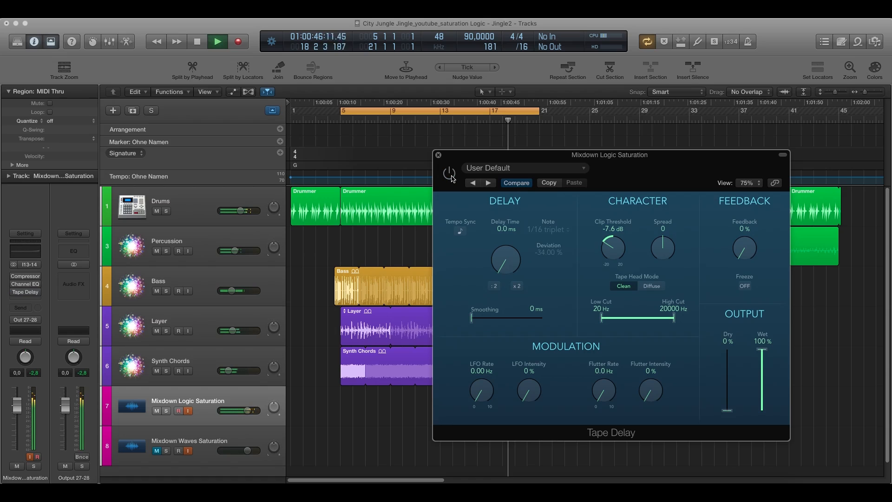
left_click(451, 174)
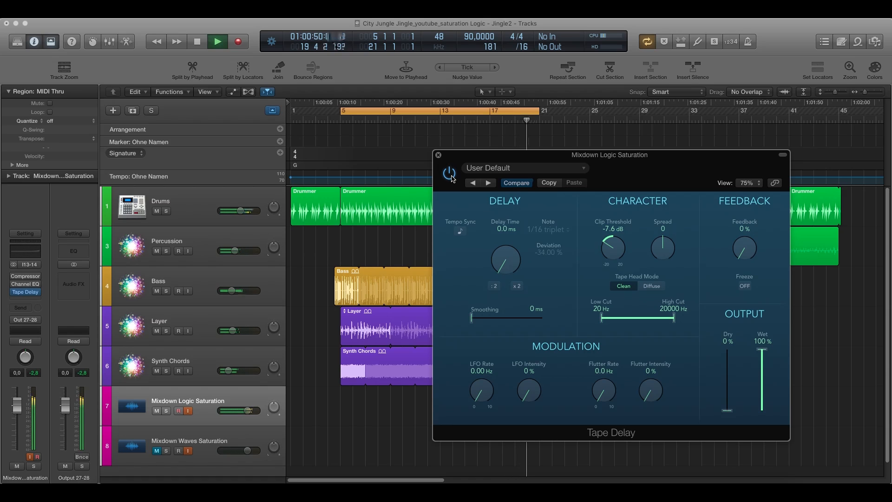
- Set the mixdown Tape Delay's clip threshold to -6.0 dB, stop playback and close the plug-in window
left_click_drag(613, 247, 613, 241)
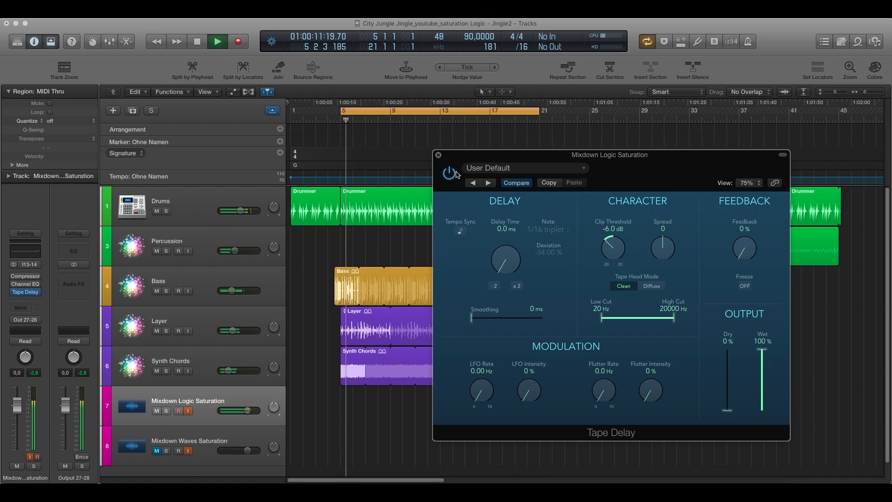
key("space")
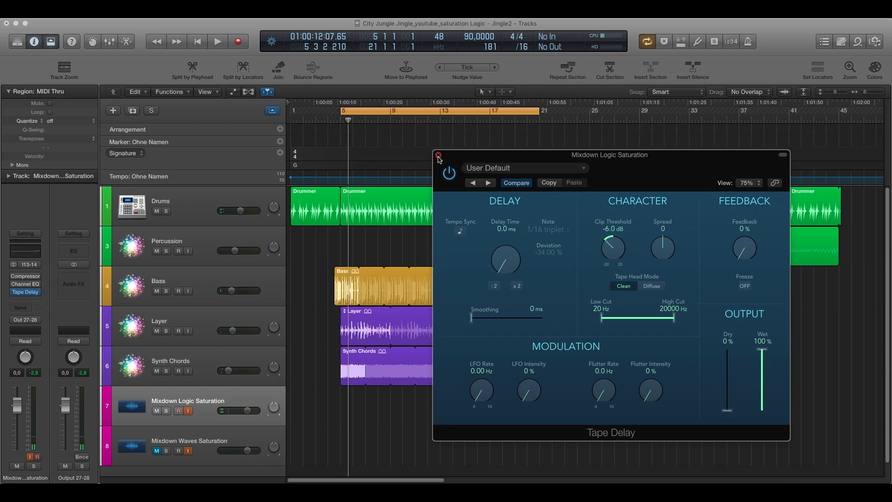
left_click(439, 156)
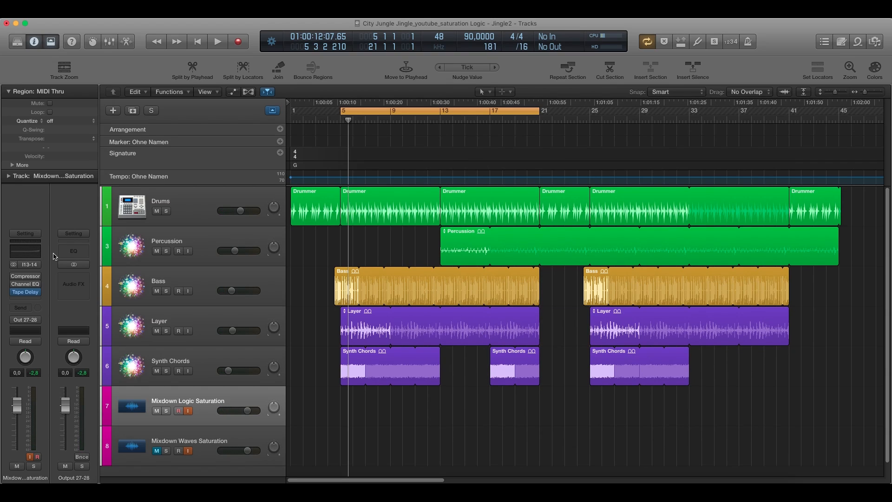
- Open the Compressor with the Platinum Analog Tape preset on the Mixdown Logic Saturation track and place its window over the arrangement
left_click(26, 276)
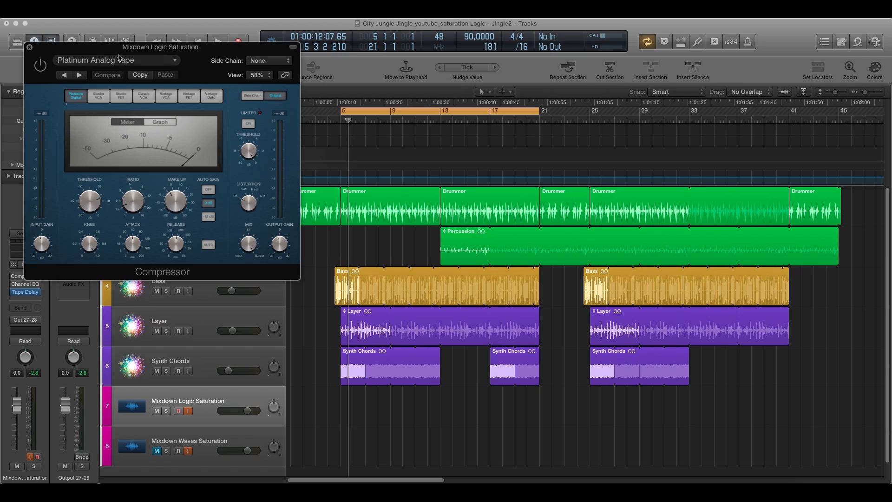
left_click_drag(94, 49, 598, 199)
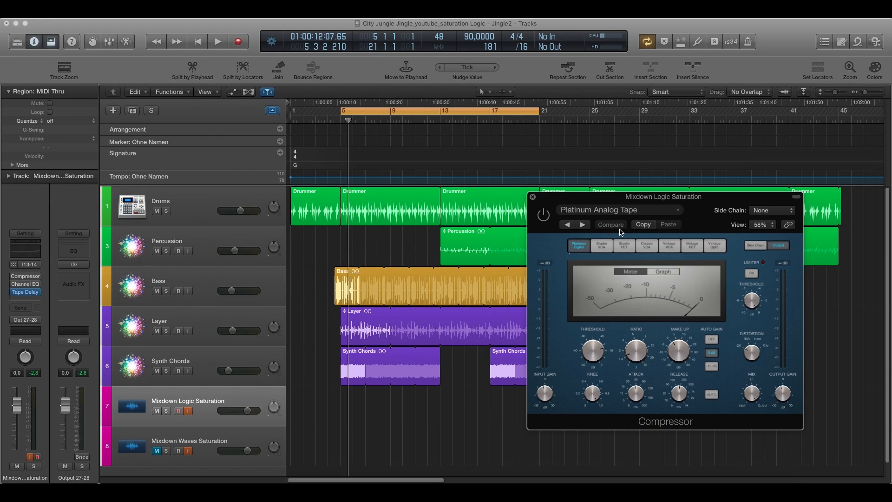
left_click_drag(641, 202, 556, 198)
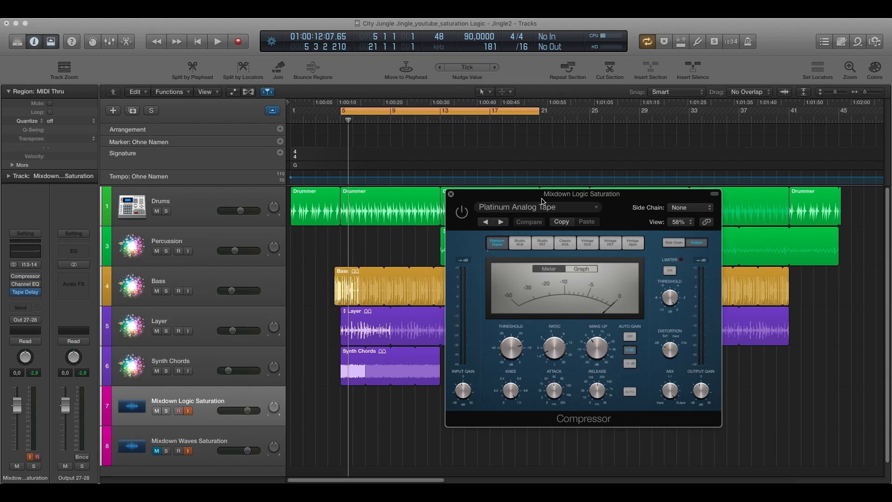
left_click_drag(542, 200, 552, 201)
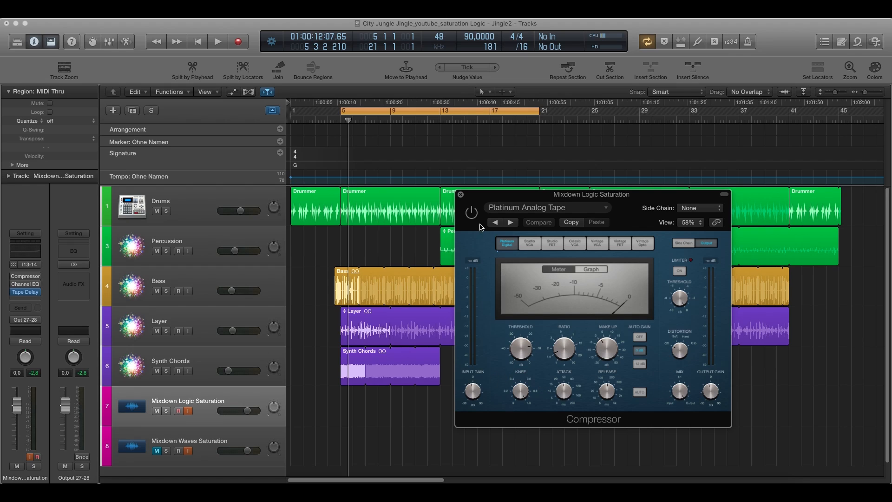
left_click_drag(501, 197, 521, 195)
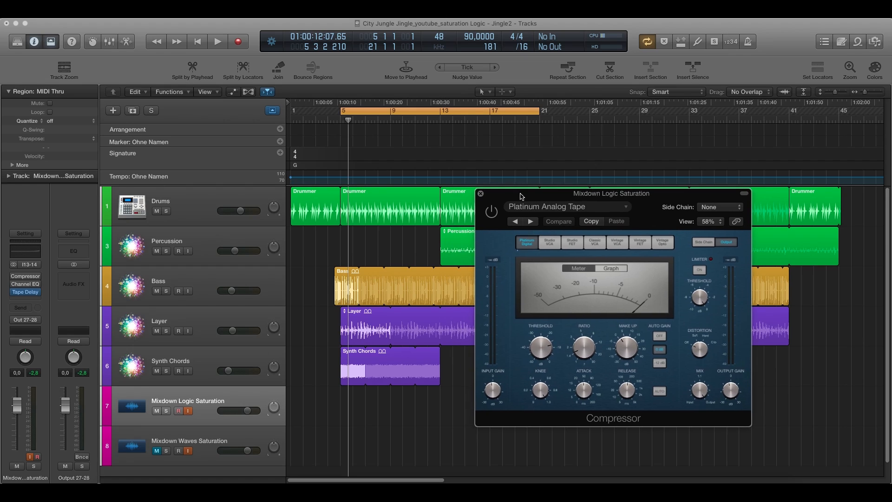
- Play the mix while comparing it with the Compressor bypassed and active, leave the Compressor on and stop playback
left_click(491, 213)
key("space")
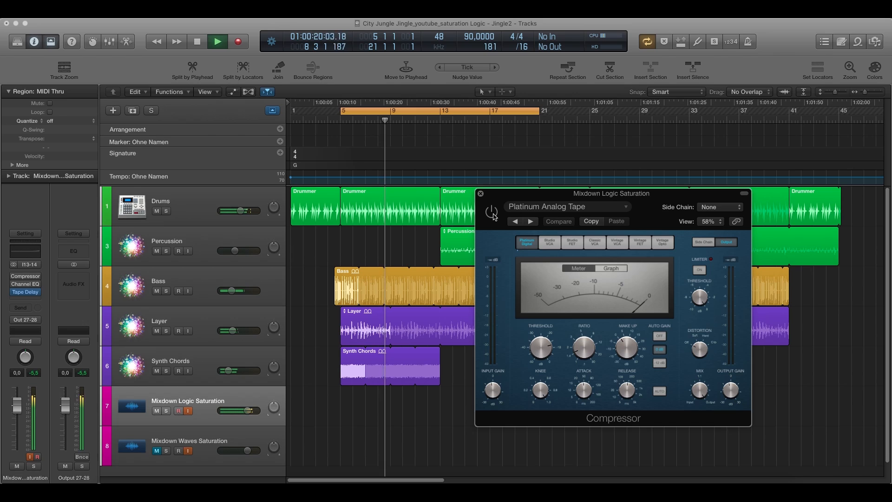
left_click(492, 212)
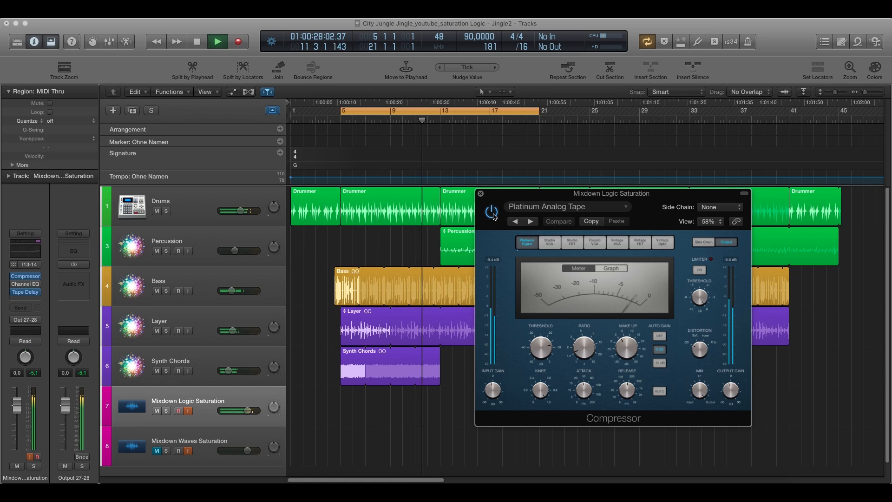
left_click(492, 212)
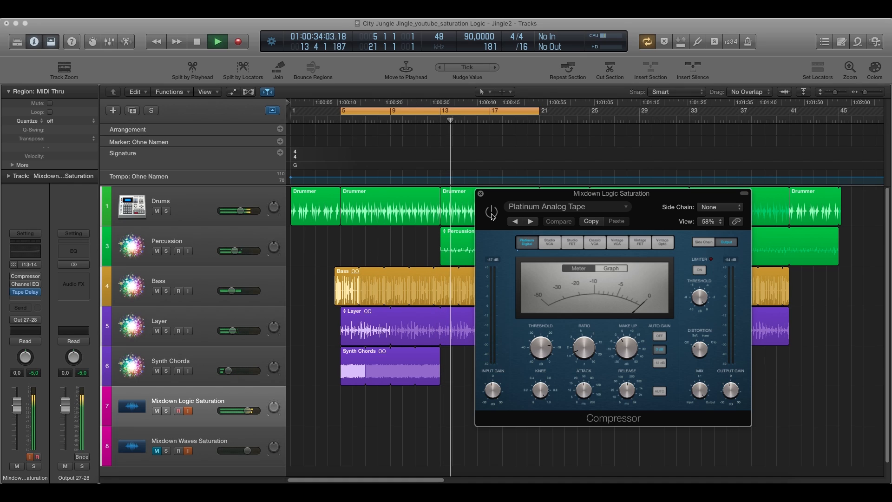
left_click(492, 212)
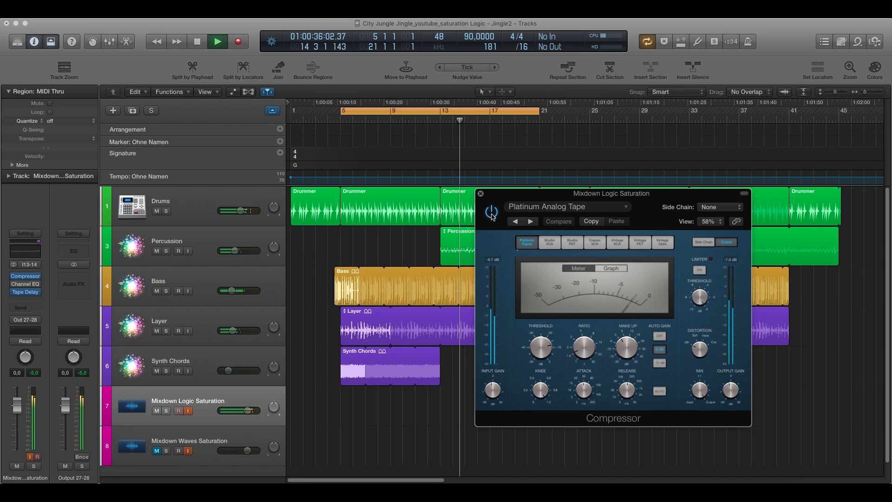
key("space")
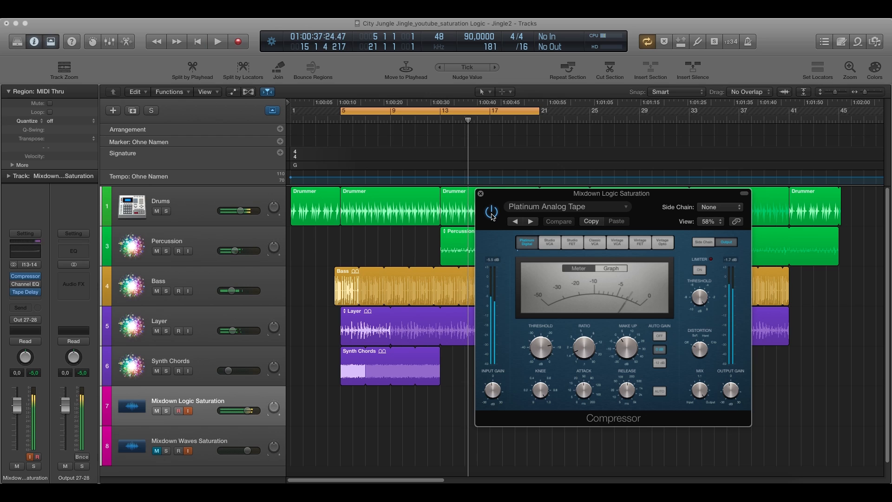
- Show the mixdown's Tape Delay and Compressor side by side to review their settings, and close both windows
left_click(26, 293)
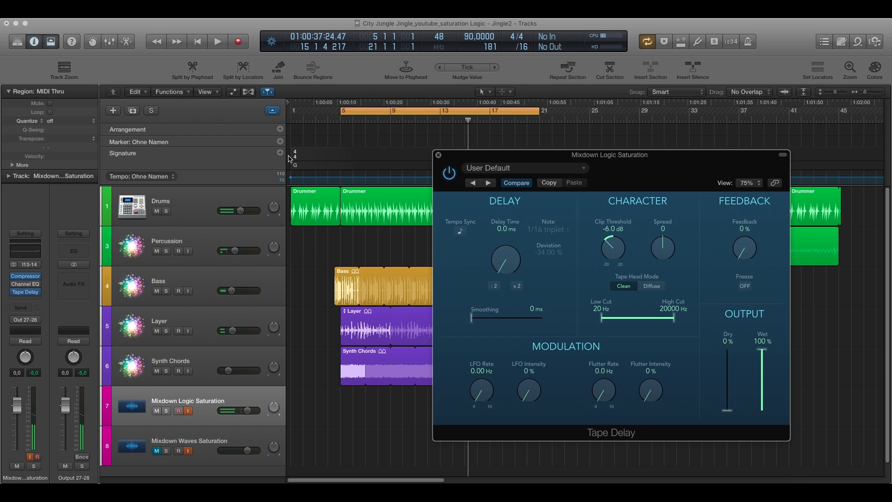
left_click_drag(601, 160, 270, 147)
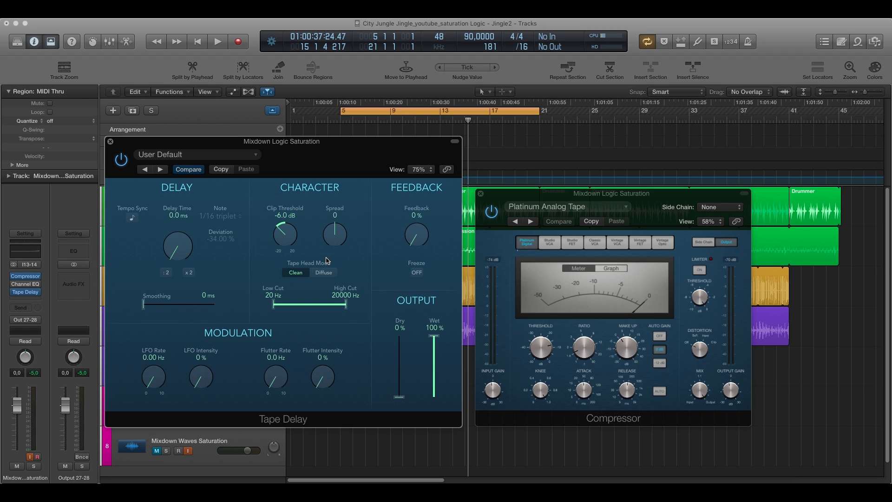
left_click_drag(569, 213, 562, 212)
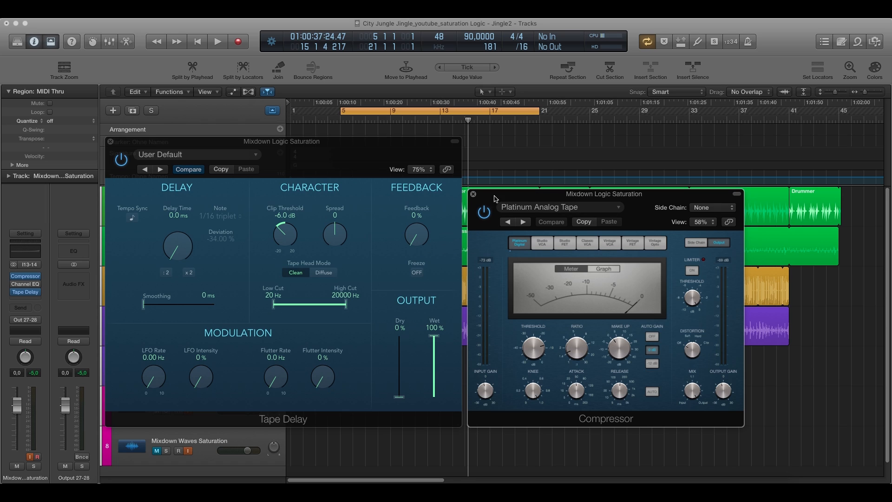
left_click_drag(494, 196, 503, 180)
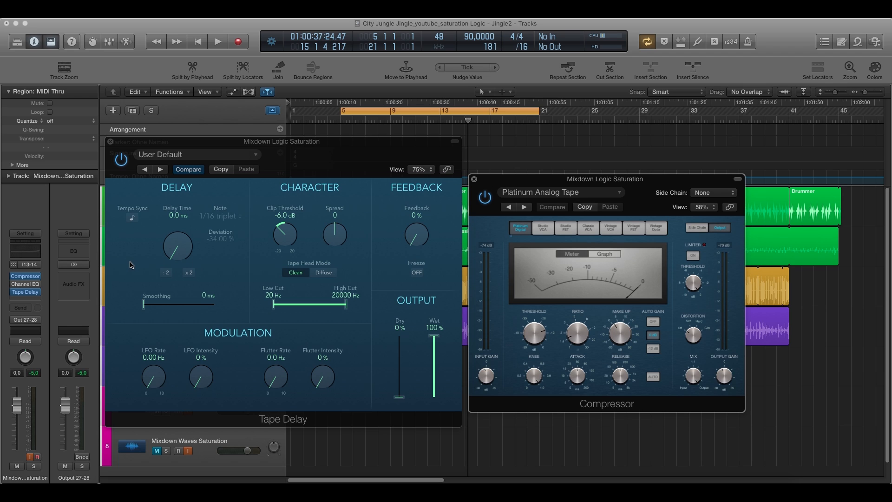
left_click(110, 142)
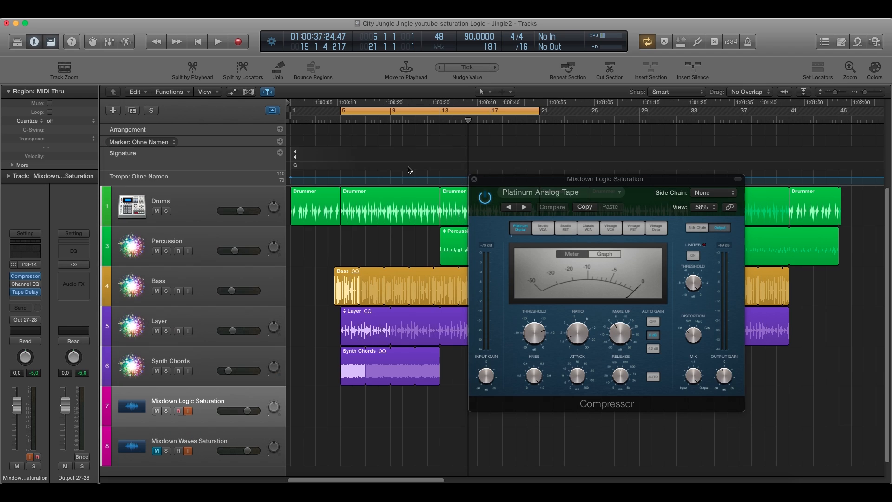
left_click(474, 179)
- Open the mixdown track's Channel EQ, switch it on to examine its curve, and close its window
left_click(28, 287)
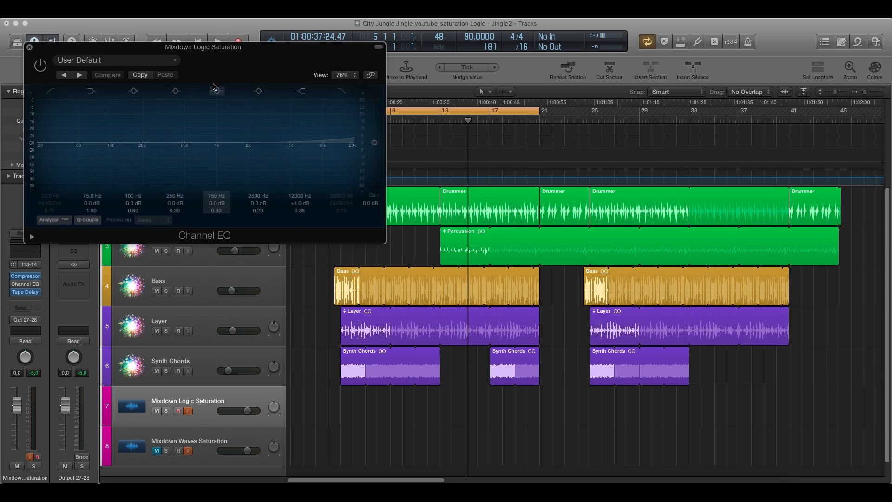
left_click_drag(35, 62, 353, 234)
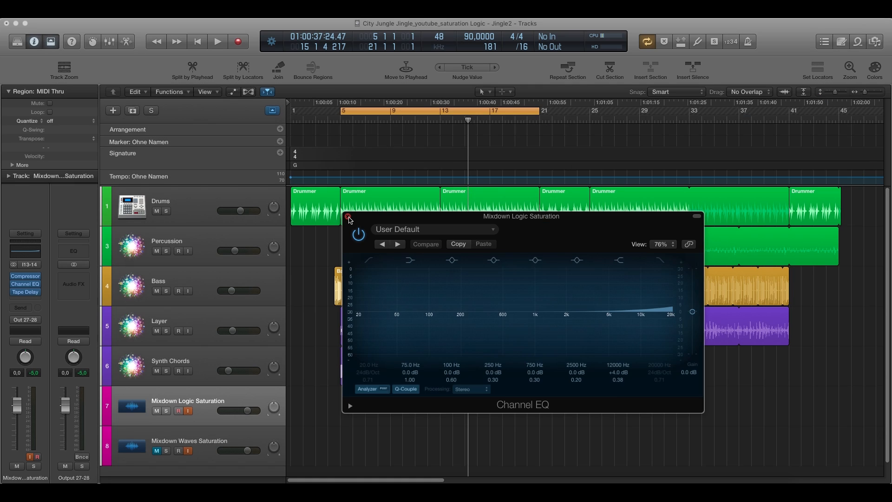
left_click(348, 216)
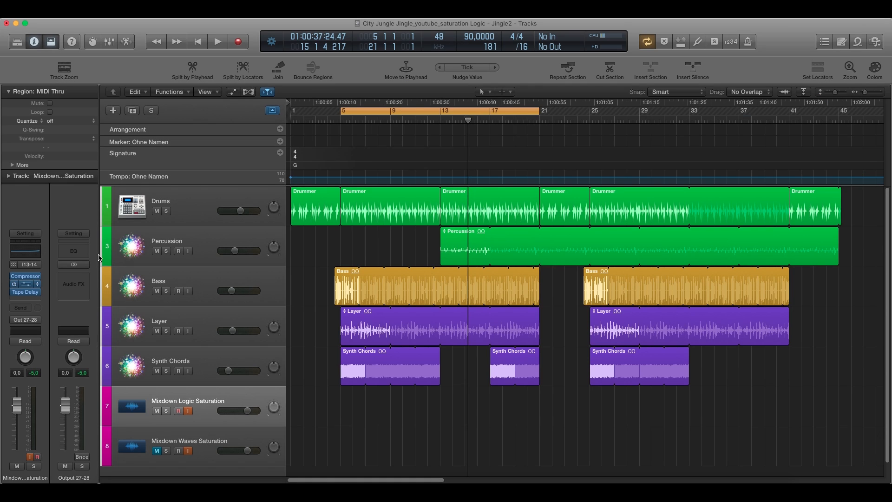
- Place the reopened Channel EQ window over the arrangement, play the mix with the EQ bypassed, and activate it
left_click_drag(416, 223, 539, 226)
key("space")
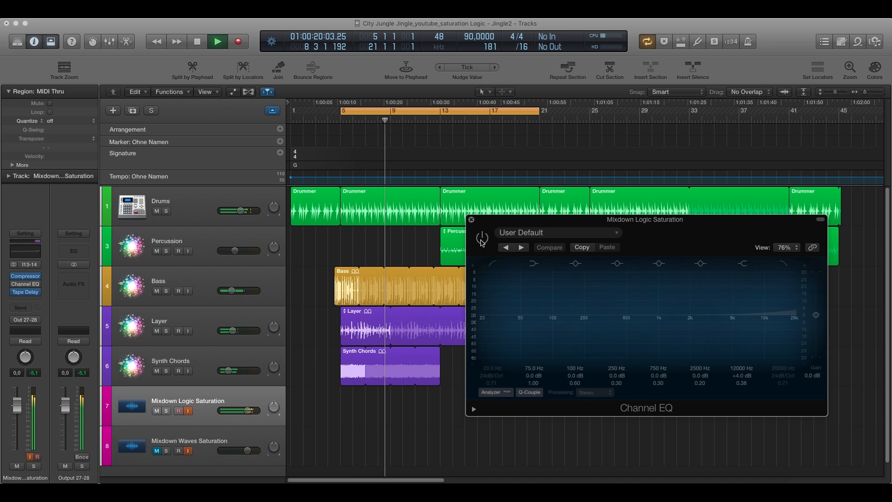
left_click(482, 238)
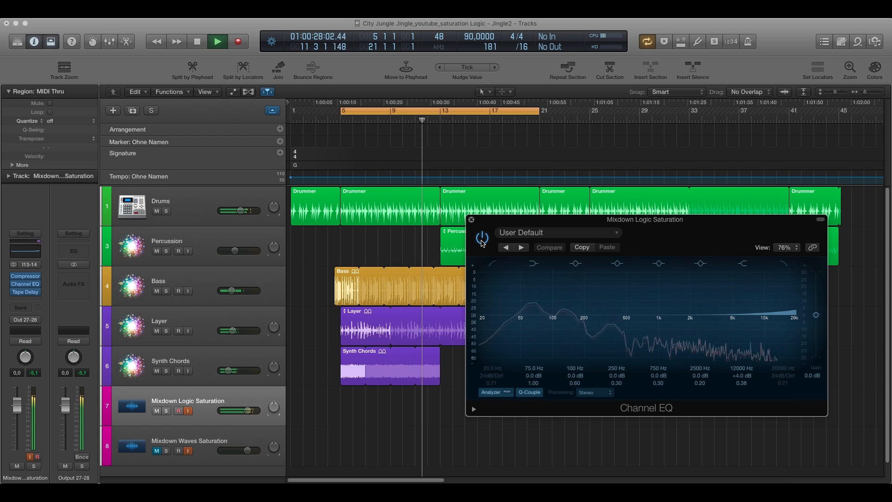
- Compare the playing mix with the mixdown's Channel EQ bypassed and active, leave it on, stop playback and close its window
left_click(482, 238)
left_click(483, 239)
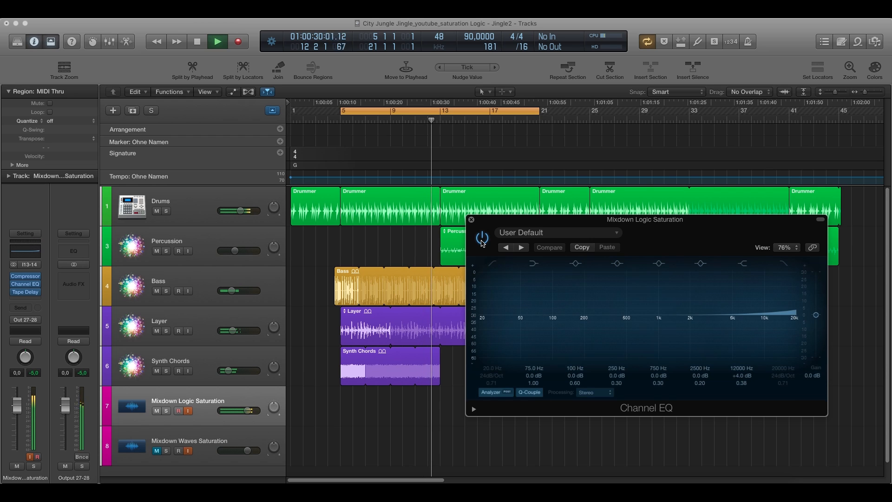
key("space")
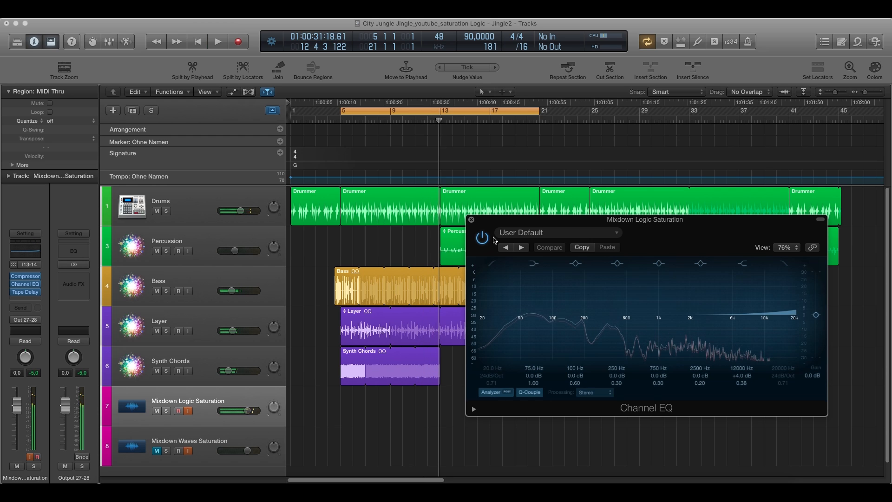
left_click_drag(504, 223, 337, 240)
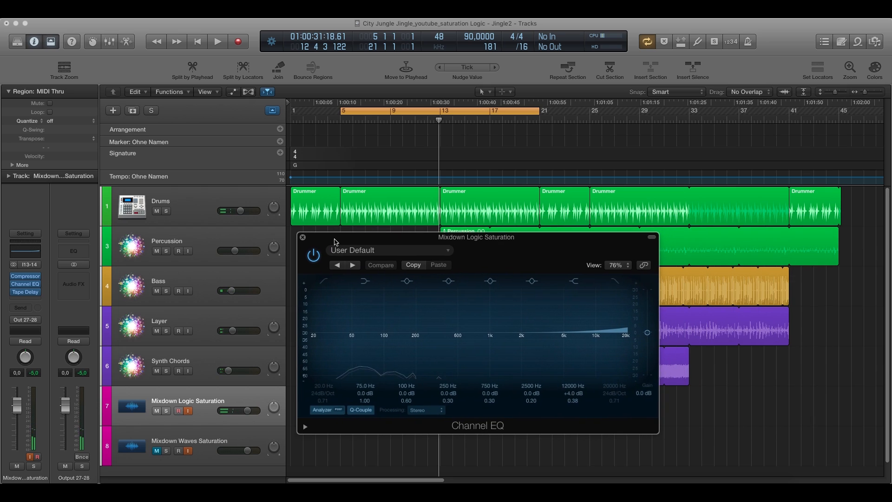
left_click(303, 238)
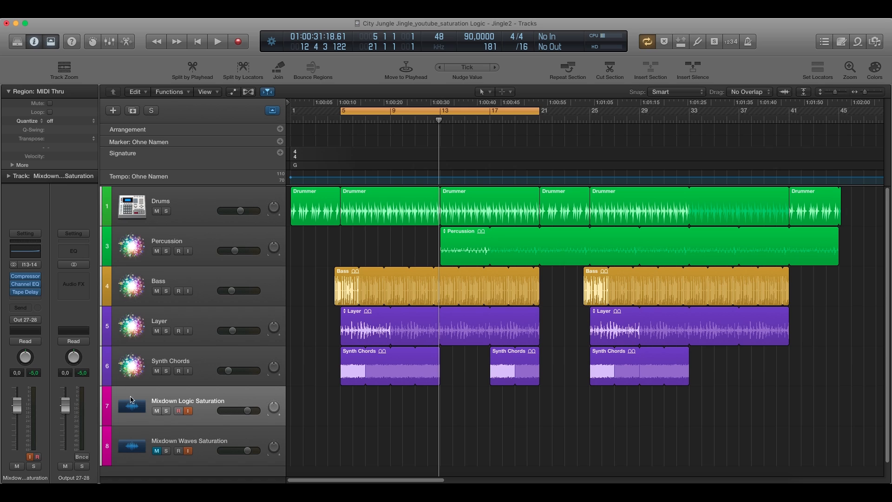
- Switch from the Logic mixdown to the Mixdown Waves Saturation track and show its SSLComp and PuigTec EQP1A windows without overlap
left_click(158, 440)
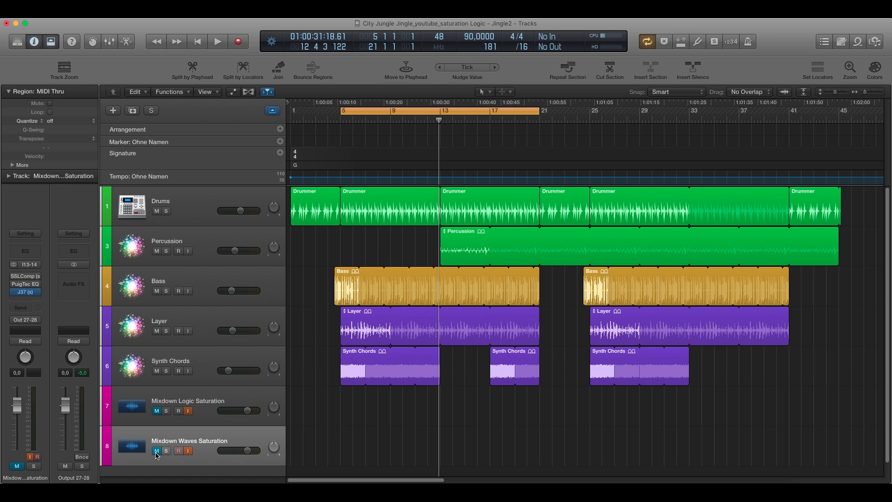
left_click(26, 281)
left_click_drag(81, 55, 599, 116)
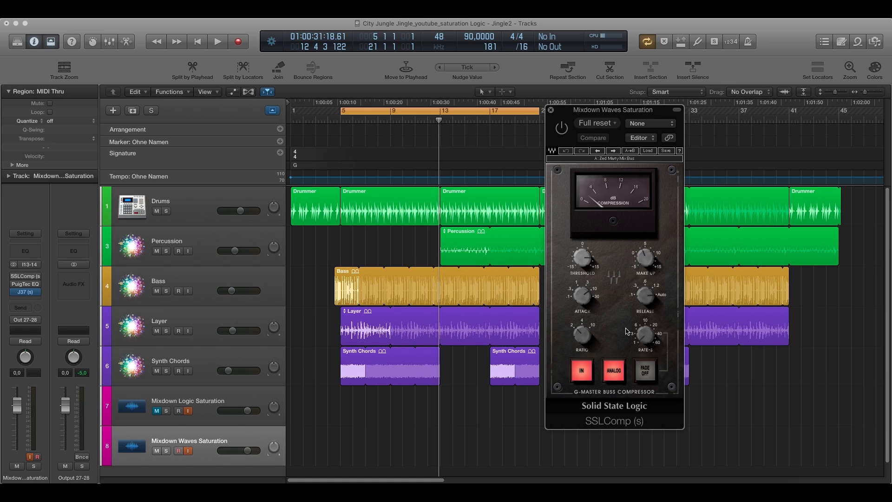
left_click_drag(611, 111, 582, 163)
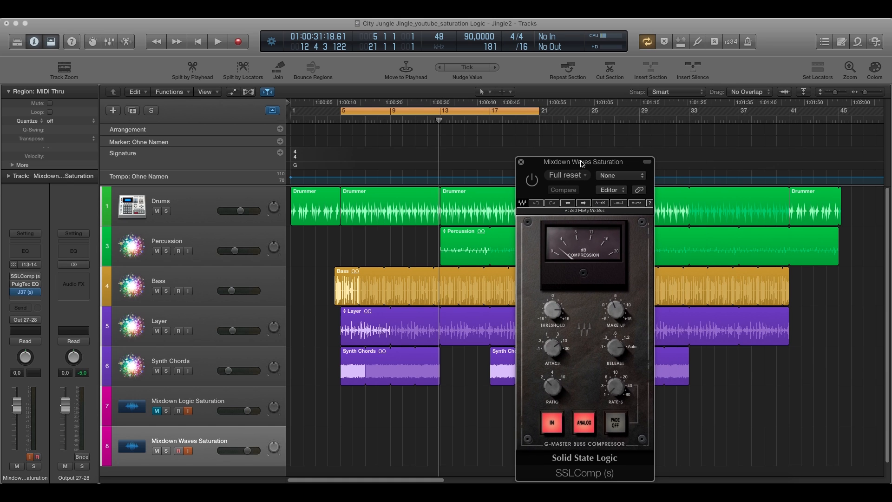
left_click(27, 287)
left_click_drag(169, 50, 250, 35)
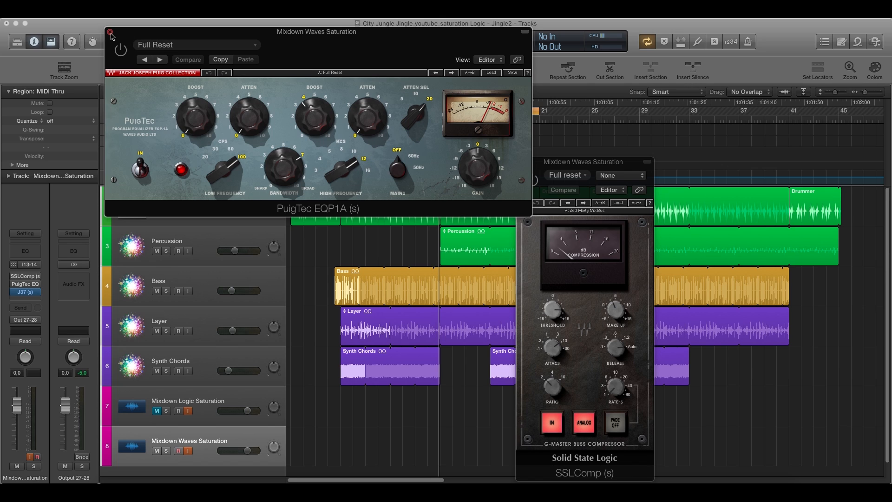
- Open the J37 tape plug-in on the Waves mixdown track and place its window beside the SSLComp to review its settings
left_click(26, 292)
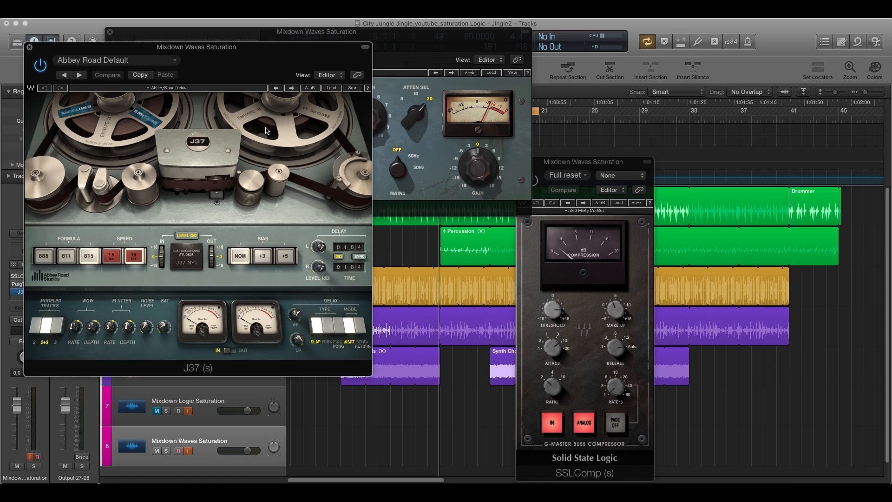
left_click_drag(162, 60, 311, 142)
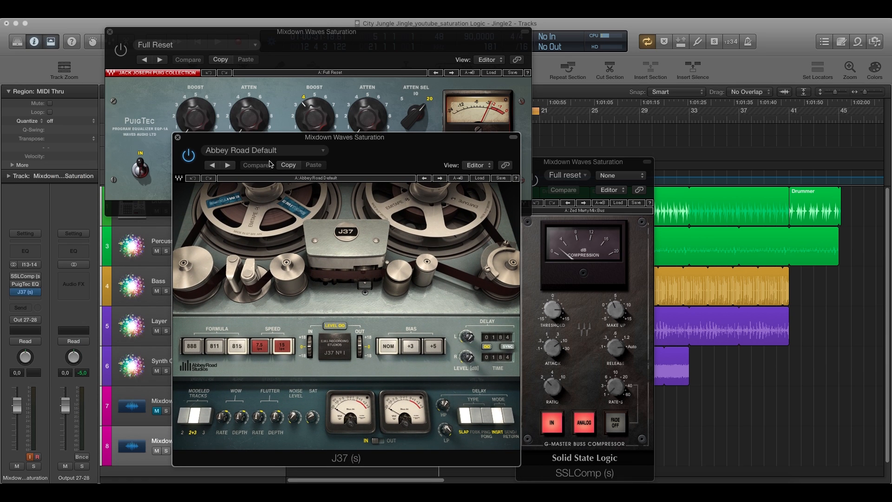
left_click_drag(300, 137, 296, 85)
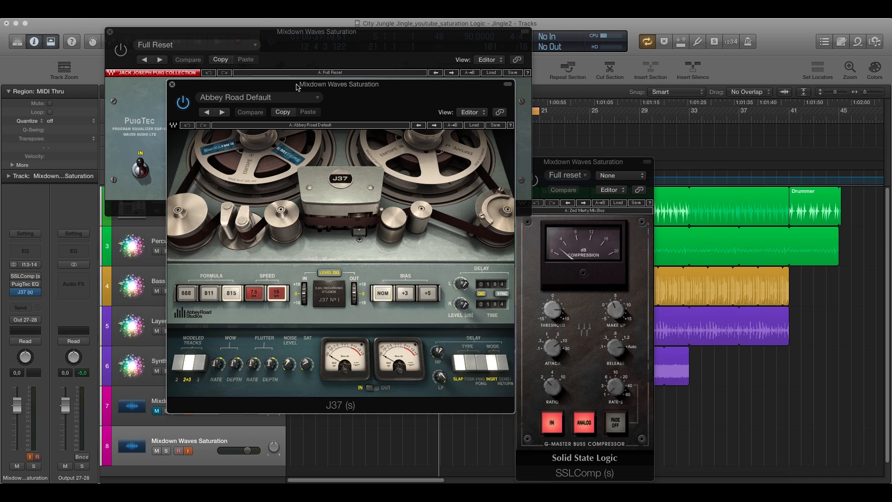
left_click_drag(297, 87, 343, 81)
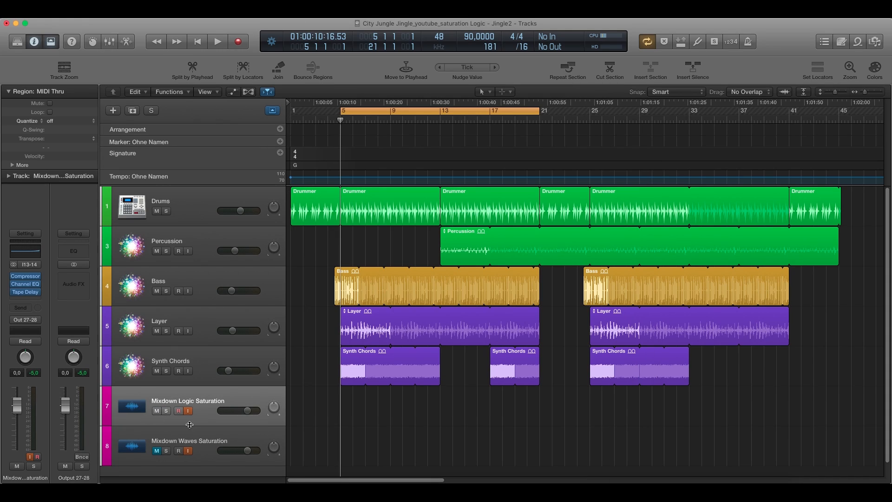
- Play the mix while alternately muting the Logic and Waves saturation mixdown tracks to compare them, end on the Logic version and stop playback
key("Down")
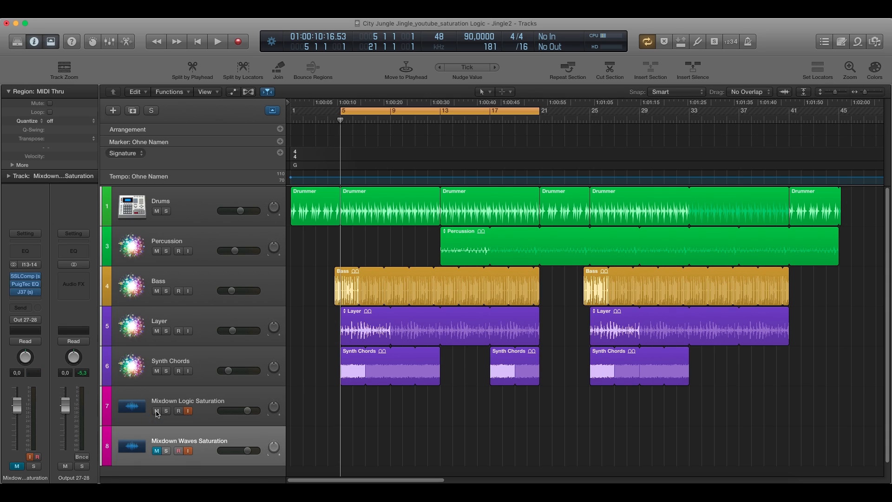
key("space")
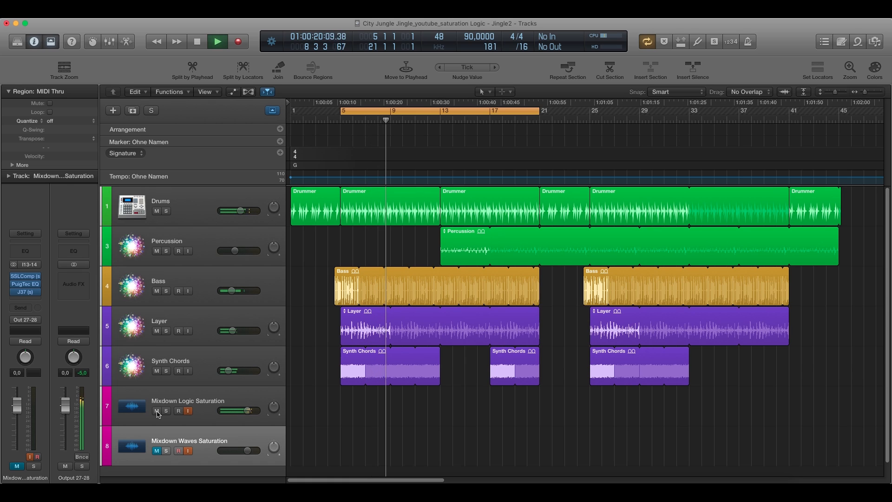
left_click(157, 412)
key("m")
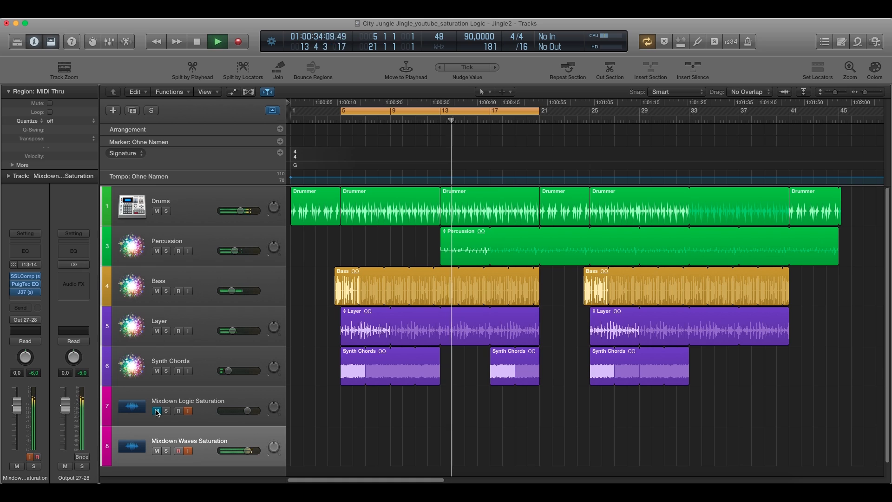
left_click(156, 411)
key("m")
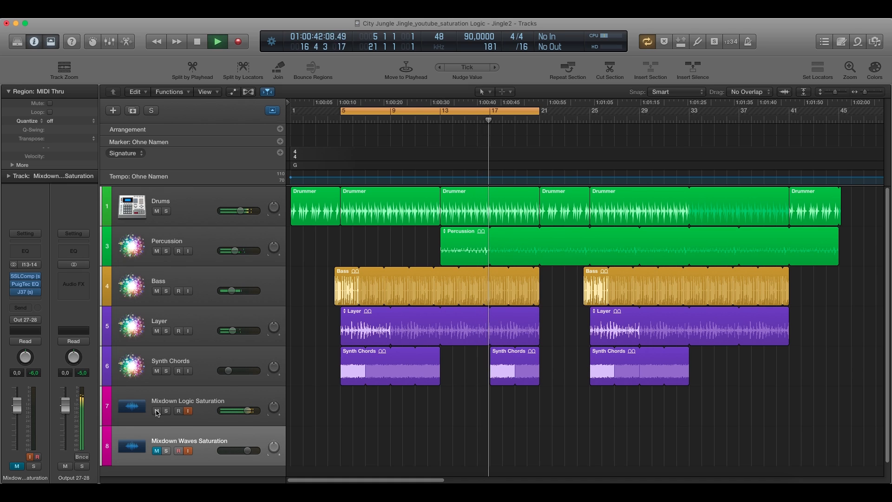
left_click(156, 411)
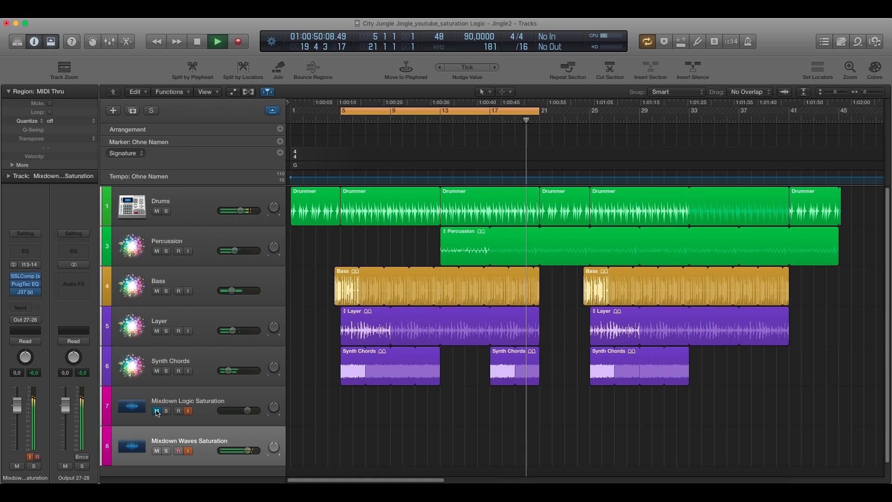
left_click(157, 411)
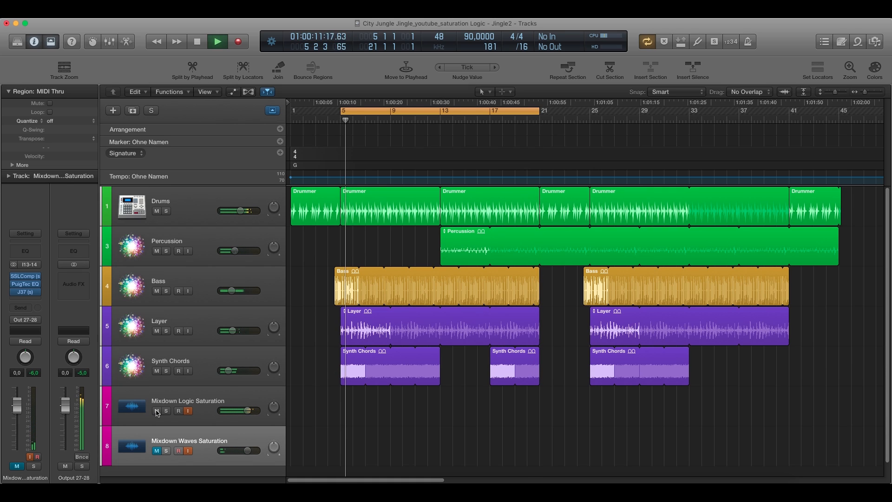
key("space")
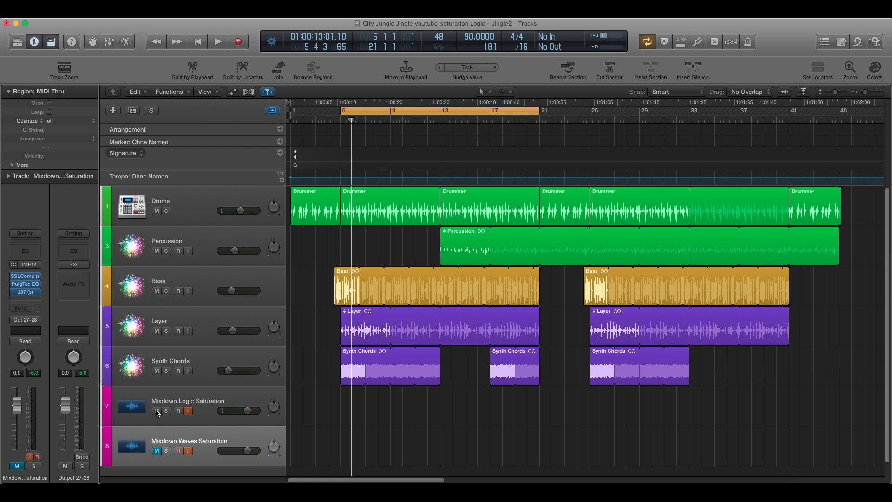
- Show the Waves mixdown's SSLComp and PuigTec EQP1A again with both plug-ins active, and close their windows
left_click(26, 277)
left_click_drag(541, 167, 669, 158)
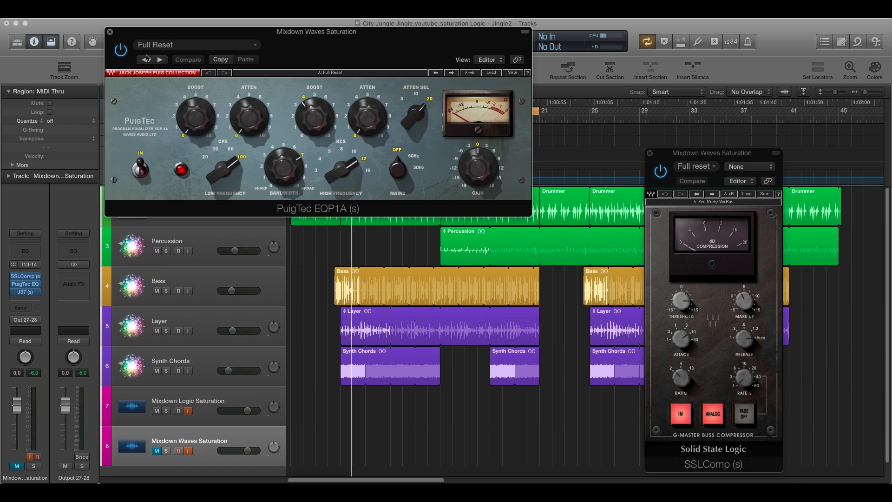
left_click(111, 32)
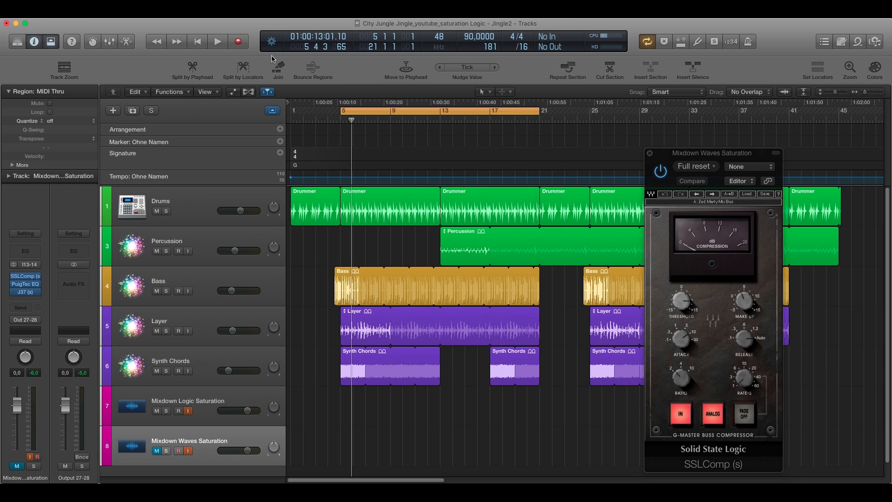
left_click(650, 153)
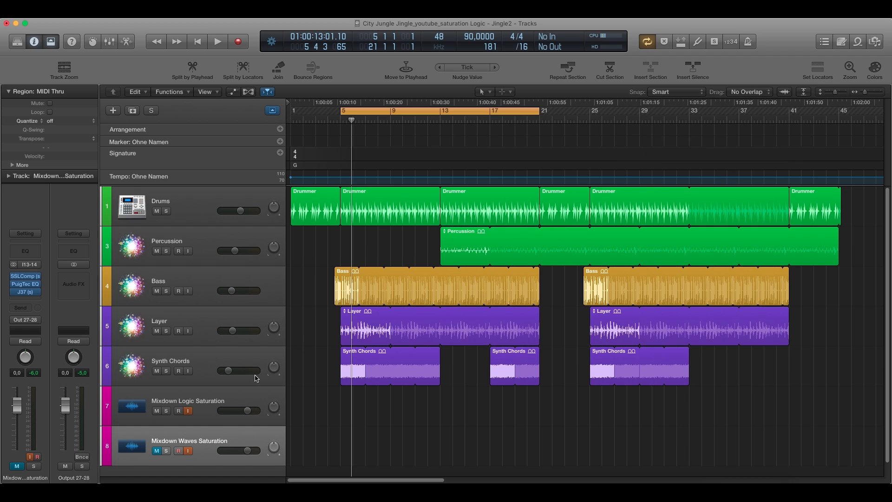
- Open the Mixdown Logic Saturation track's Compressor and Tape Delay and place their windows side by side to review the settings
left_click(203, 401)
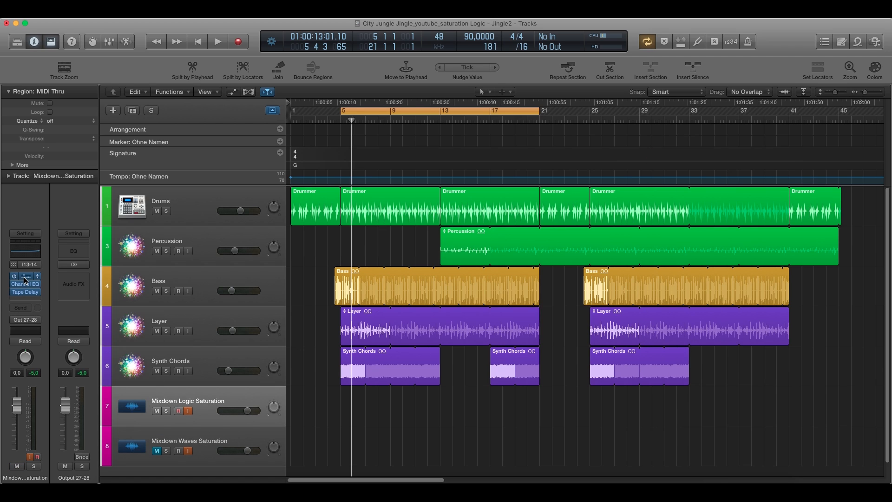
left_click(26, 279)
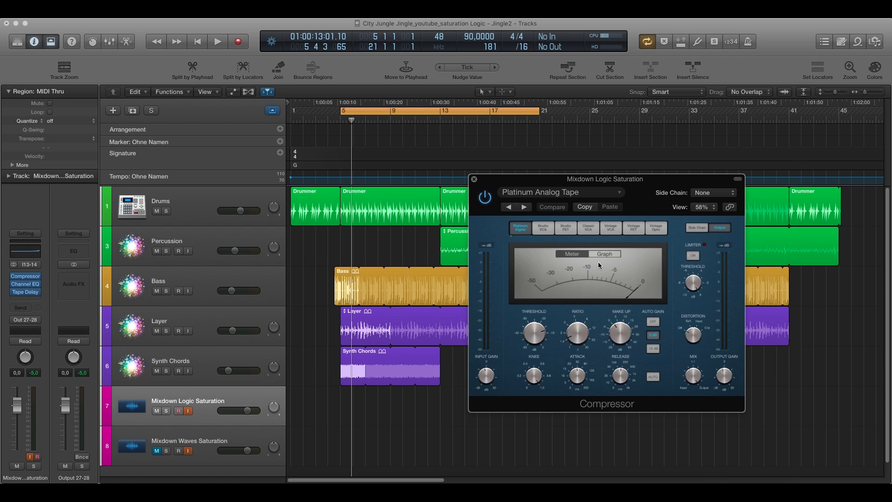
left_click(27, 292)
left_click_drag(361, 141, 291, 77)
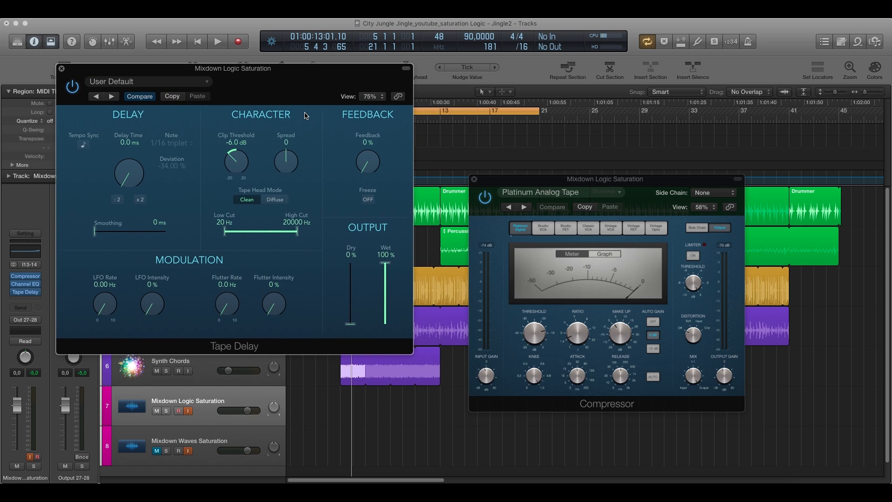